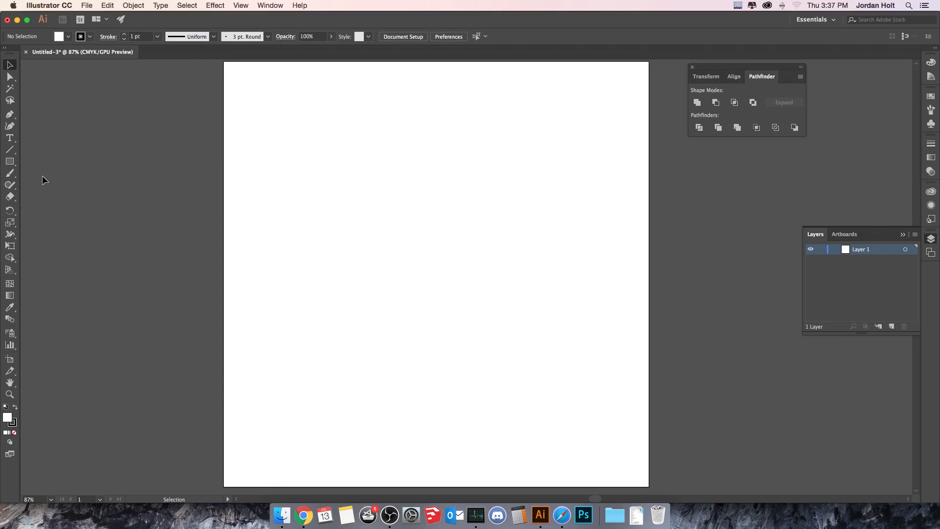
Draw a blue ellipse without a stroke, about 707 by 367 px, on the middle of the artboard
click(10, 161)
key(l)
click(90, 36)
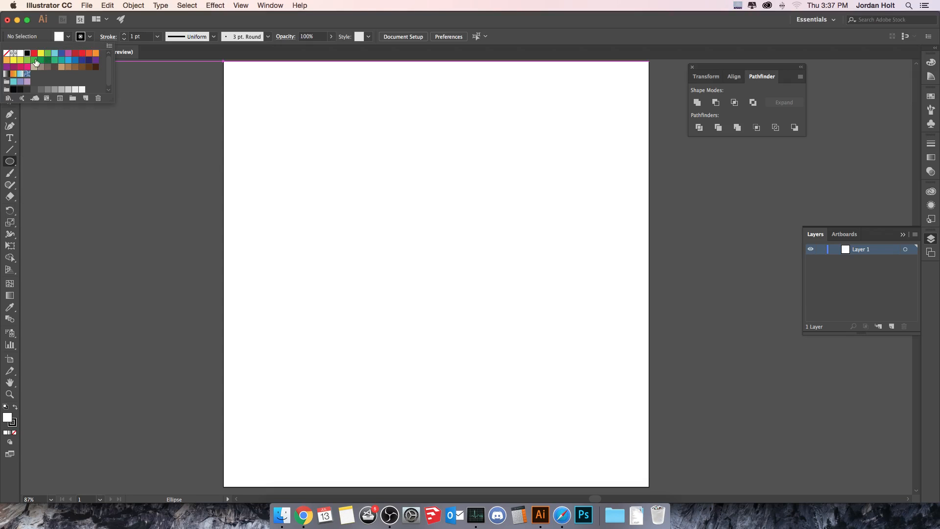
click(6, 53)
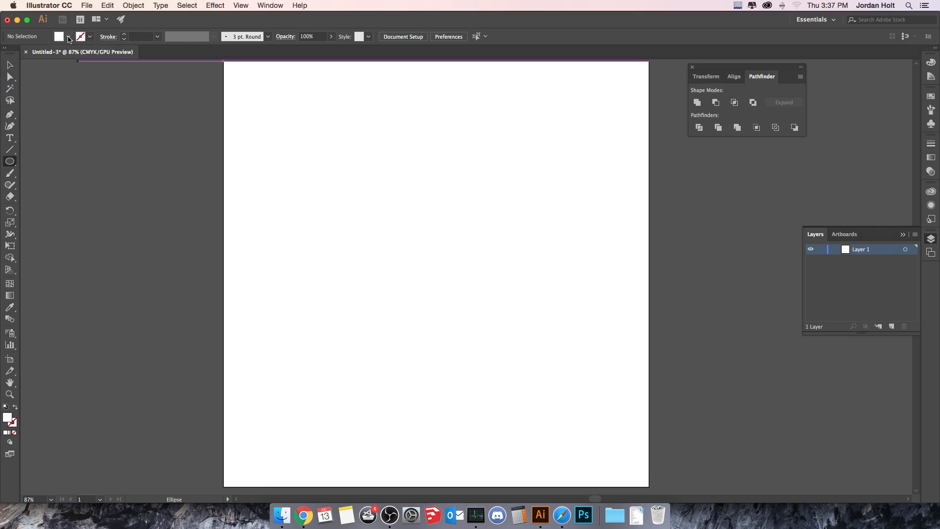
click(69, 40)
click(63, 56)
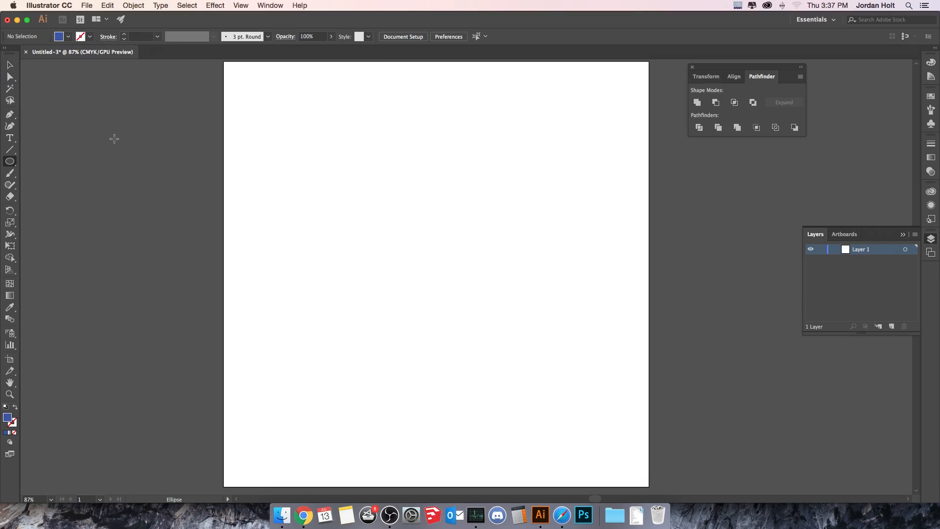
drag(298, 173, 600, 329)
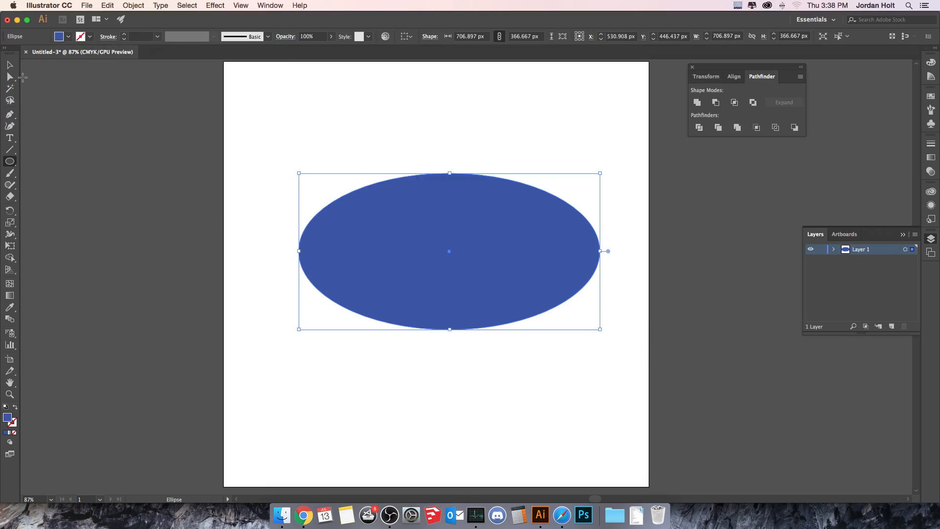
Stretch the blue ellipse to about 376 px high and move it into the artboard's upper half
click(9, 65)
drag(485, 267, 468, 244)
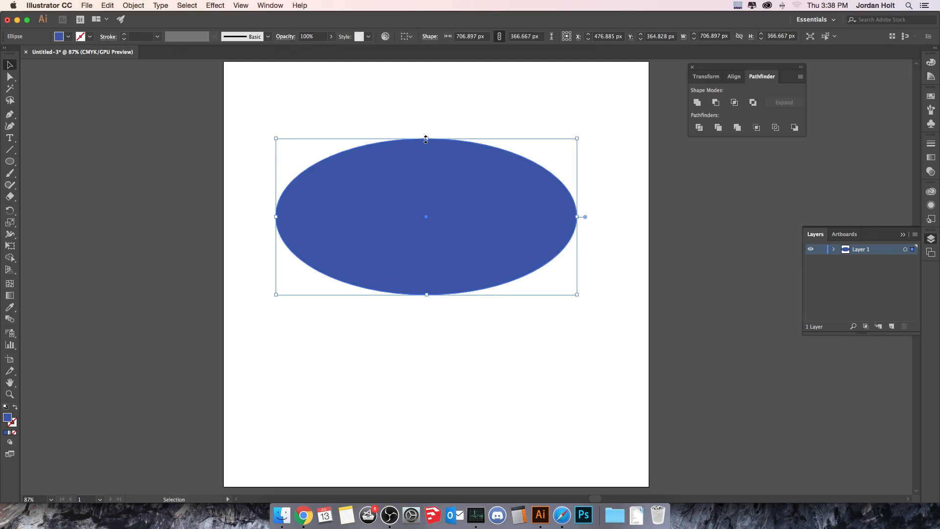
drag(427, 138, 427, 135)
drag(463, 216, 467, 230)
click(225, 172)
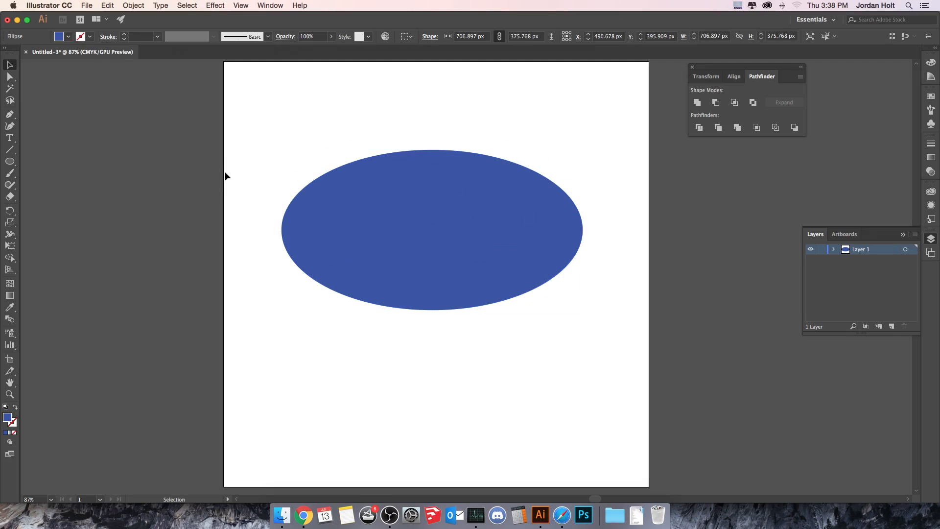
Draw a red rectangle about 874 by 329 px that covers the upper half of the blue ellipse
drag(10, 161, 53, 158)
click(68, 37)
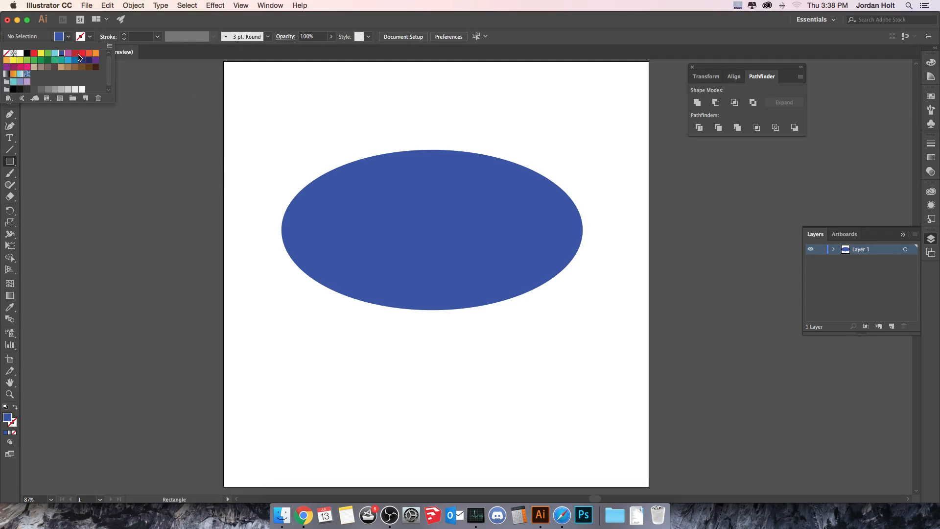
click(75, 53)
drag(244, 89, 612, 231)
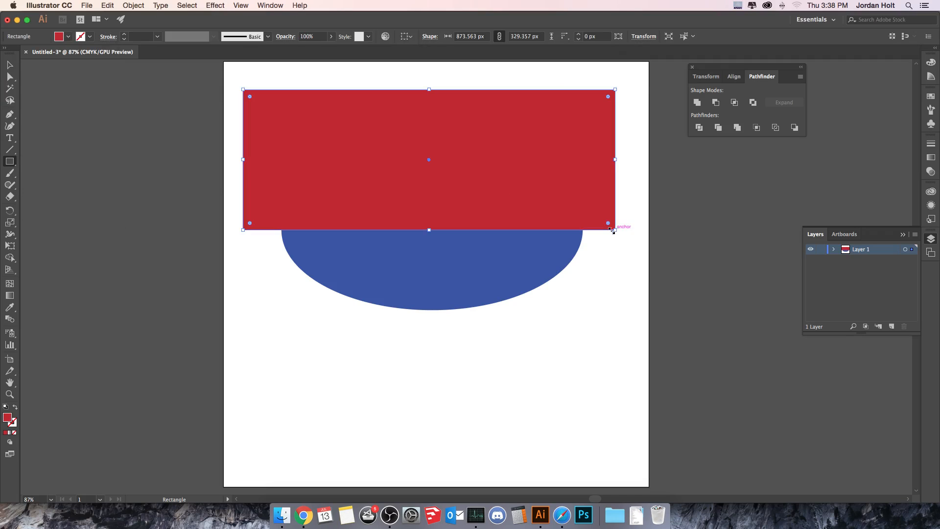
Subtract the red rectangle from the ellipse with Minus Front and narrow the remaining half-ellipse to about 677 px wide
click(9, 65)
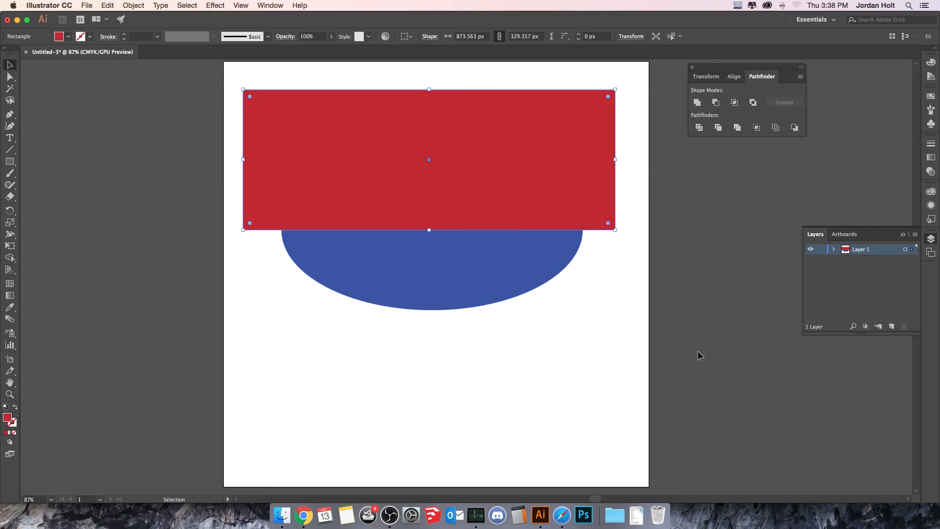
shift+click(538, 254)
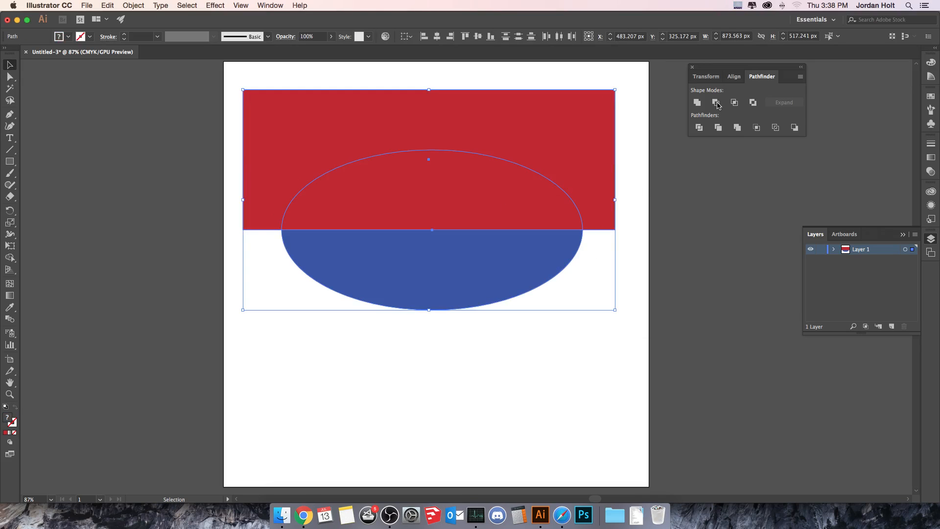
click(716, 104)
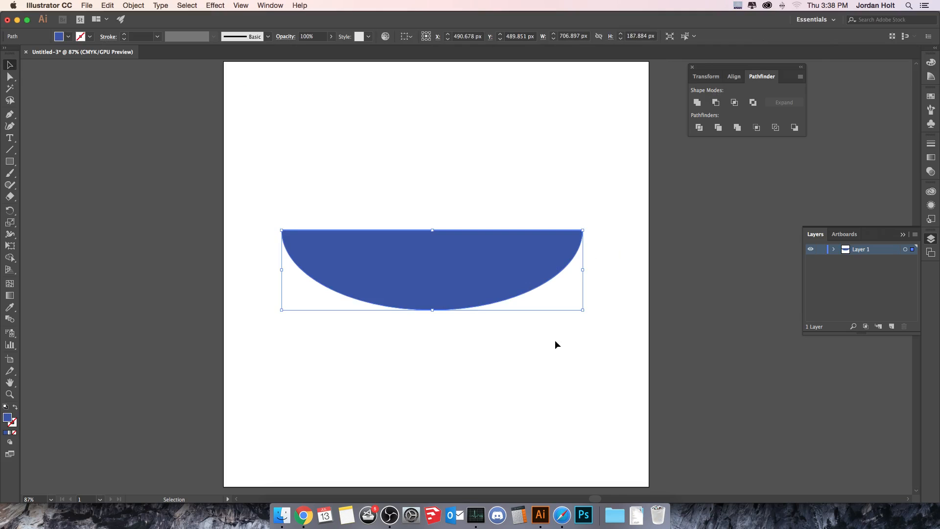
drag(582, 269, 570, 270)
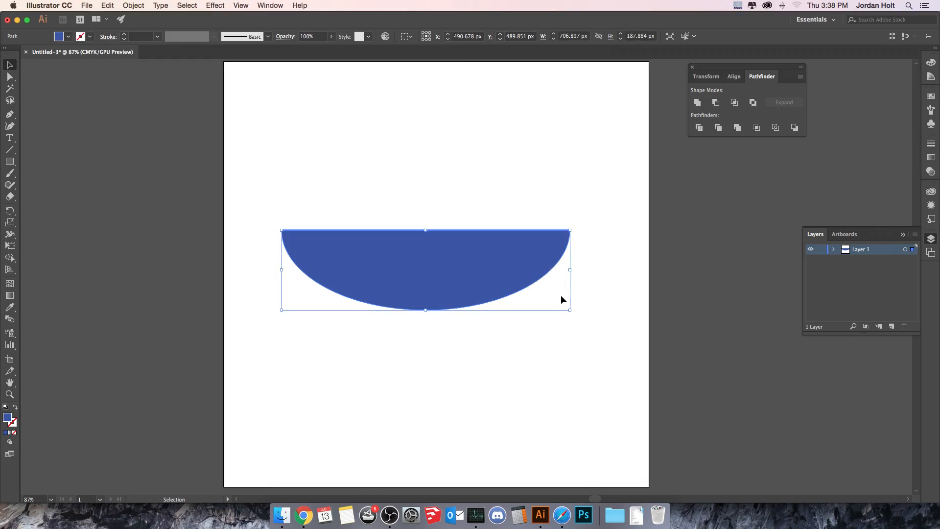
click(562, 295)
Duplicate the blue half-ellipse, keeping one centred in the artboard's upper half and one beyond its lower-right edge
click(441, 275)
drag(441, 275, 766, 392)
key(ctrl+c)
key(ctrl+v)
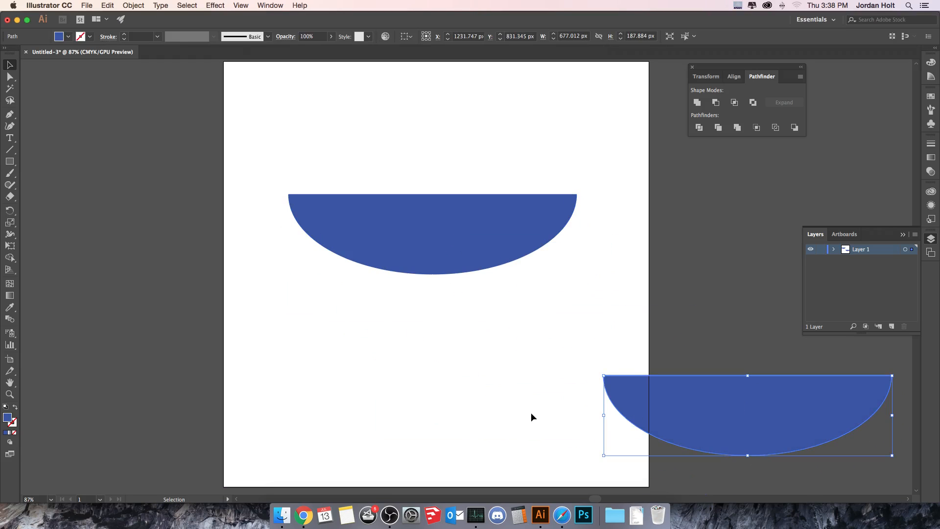
click(431, 318)
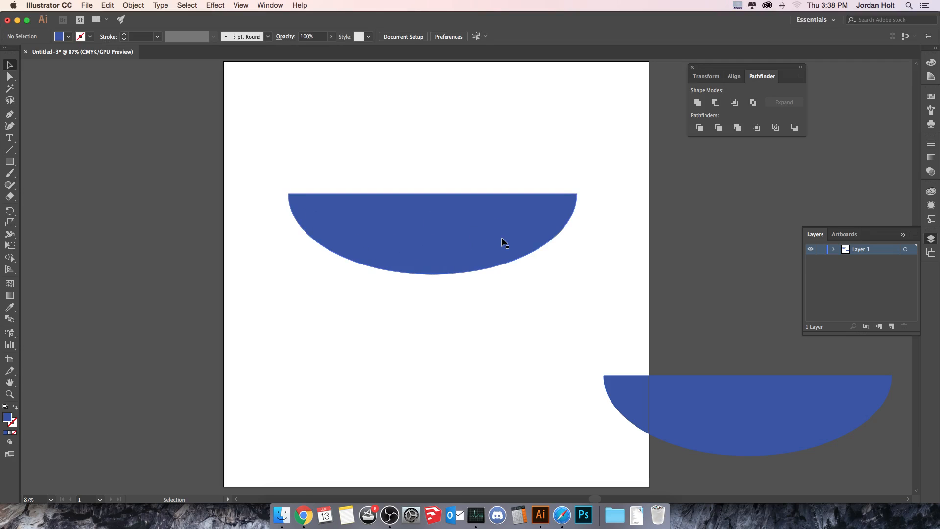
Move the spare half-ellipse onto the artboard, centred horizontally below the first one
key(space)
drag(559, 286, 475, 222)
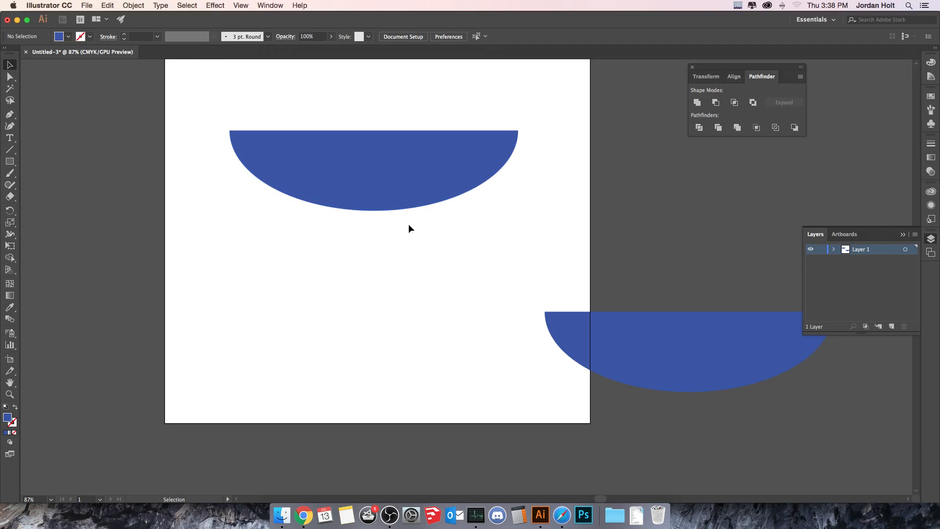
drag(682, 349, 409, 325)
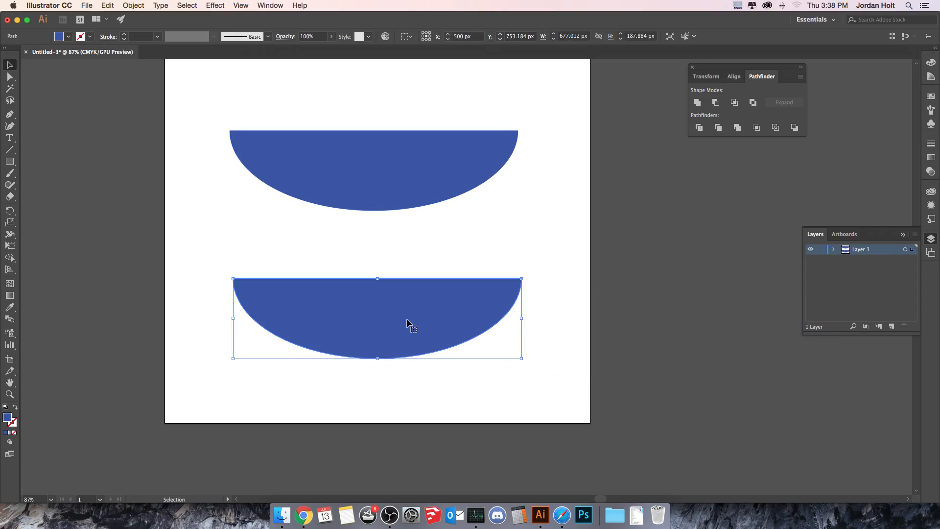
Duplicate the lower half-ellipse twice, overlapping it with one copy shifted about 43 px right and parking the other beyond the artboard
key(super+c)
key(super+v)
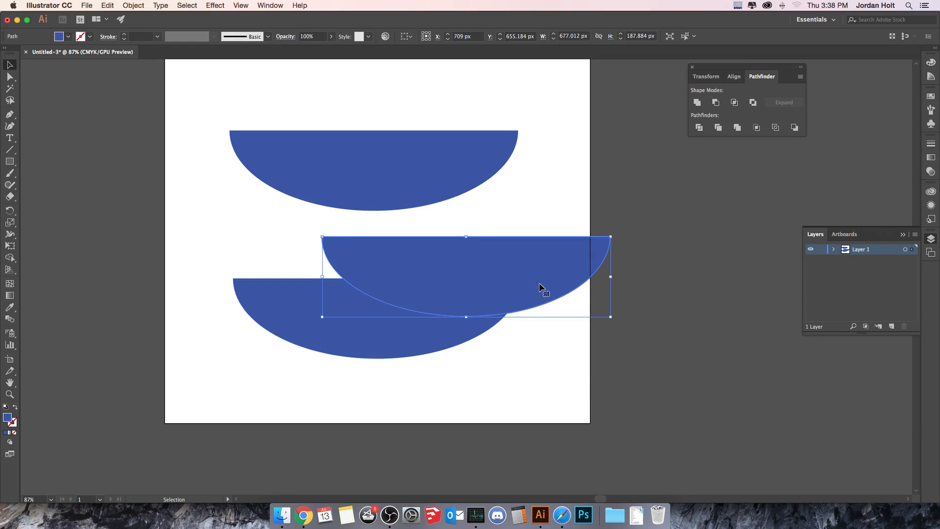
drag(544, 286, 473, 327)
key(super+z)
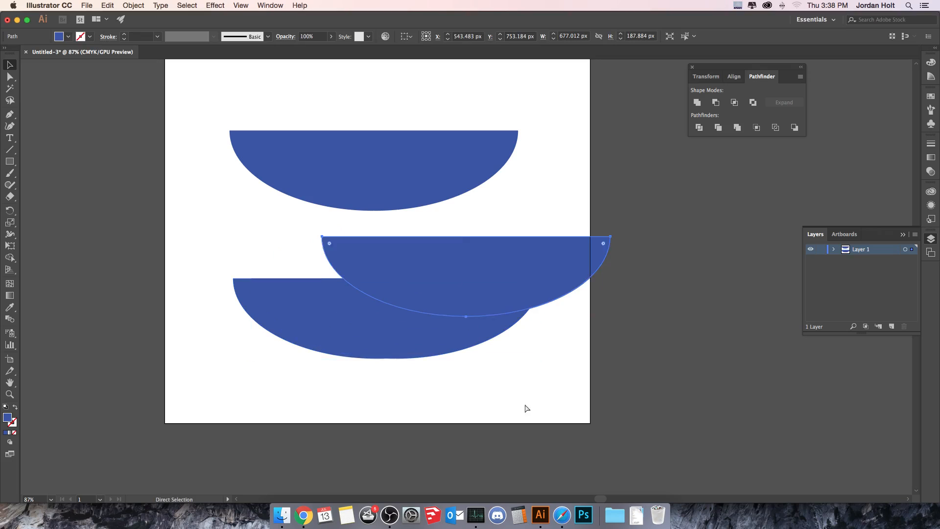
drag(499, 275, 746, 401)
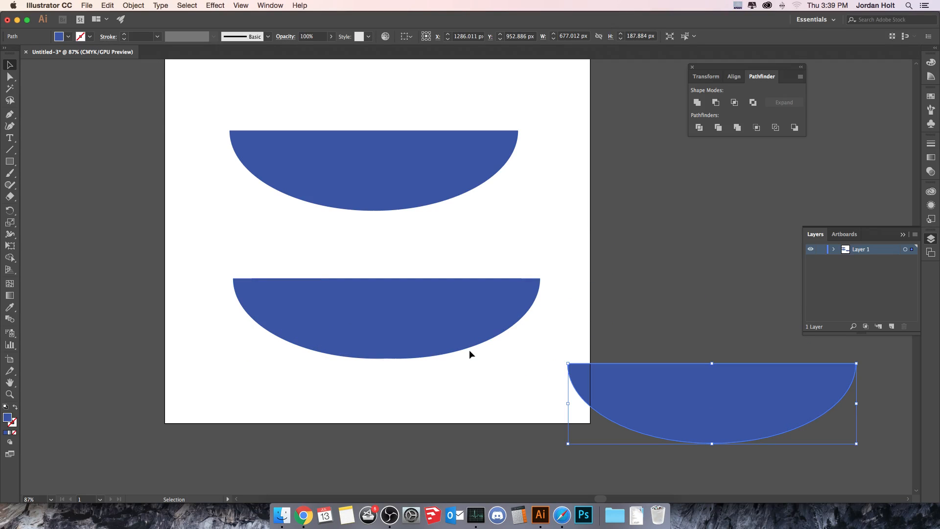
Fill the front, right-shifted half-ellipse of the overlapping pair with orange
click(353, 309)
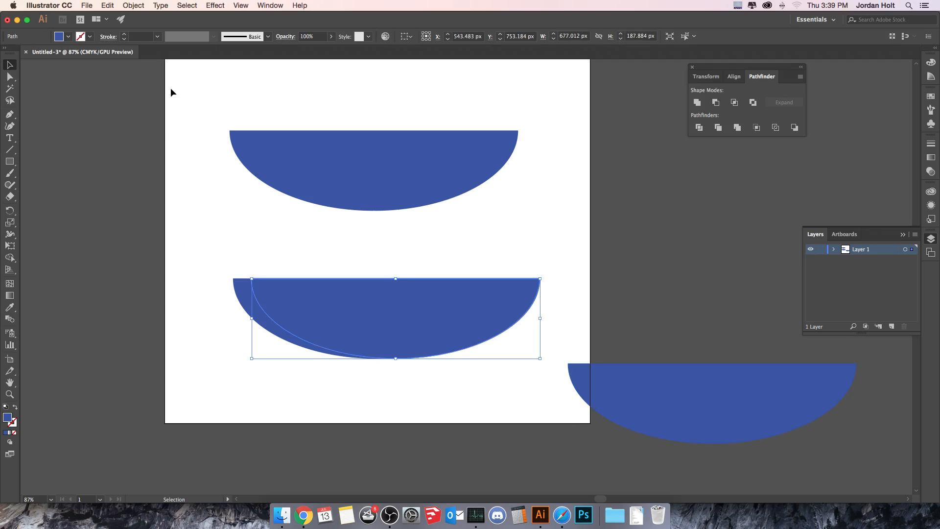
click(68, 36)
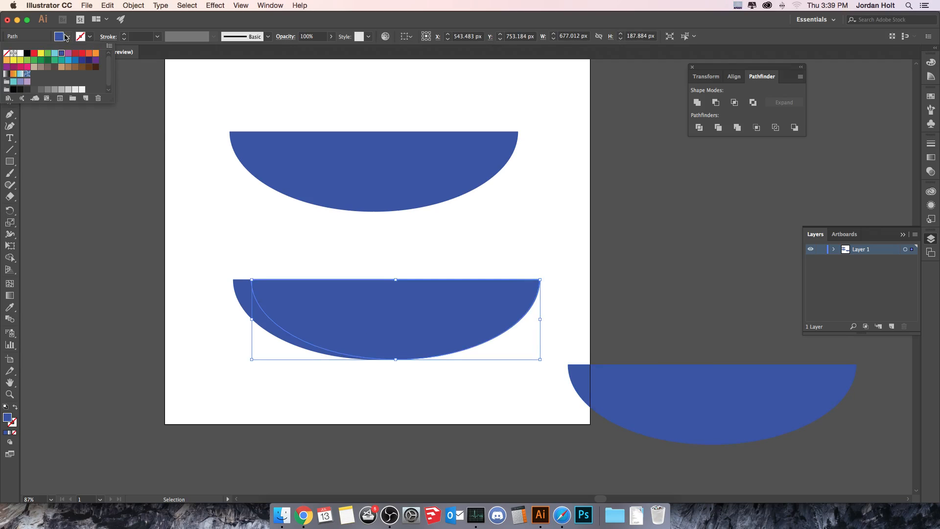
click(95, 54)
click(104, 178)
Subtract the orange half-ellipse from the blue one behind it with Minus Front, leaving a thin crescent
drag(204, 253, 380, 357)
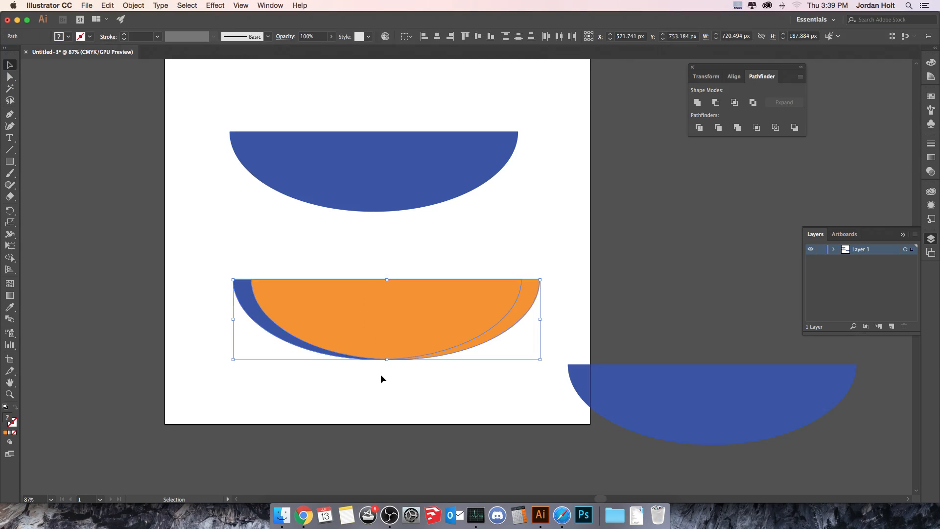
click(716, 104)
click(357, 352)
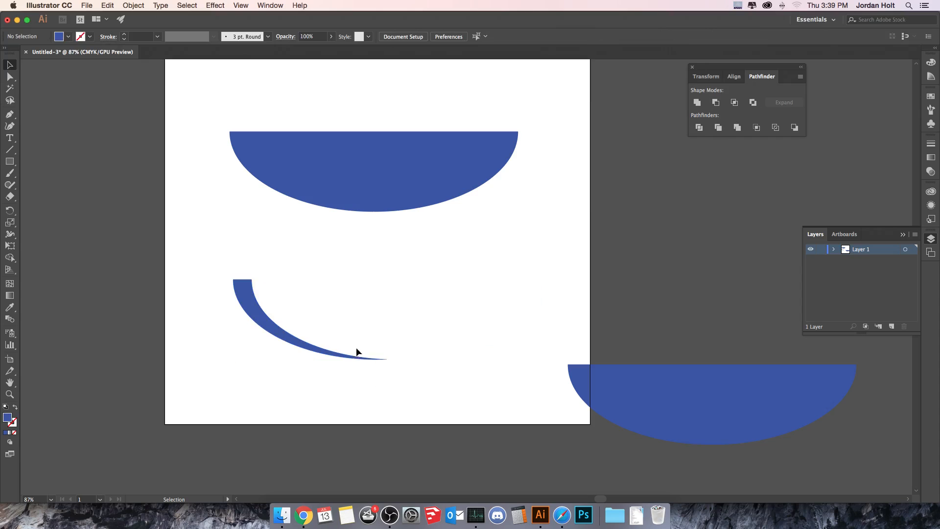
Recolor the crescent light brown and place it along the left curved edge of the upper blue half-ellipse
click(265, 324)
drag(265, 324, 234, 235)
scroll(155, 147, up, 1)
click(68, 36)
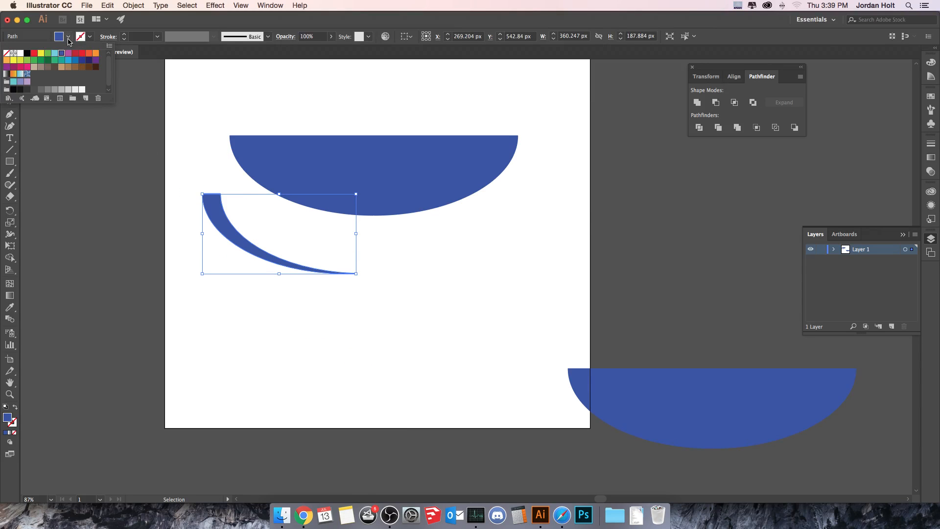
click(61, 68)
click(238, 266)
drag(257, 256, 285, 201)
click(304, 211)
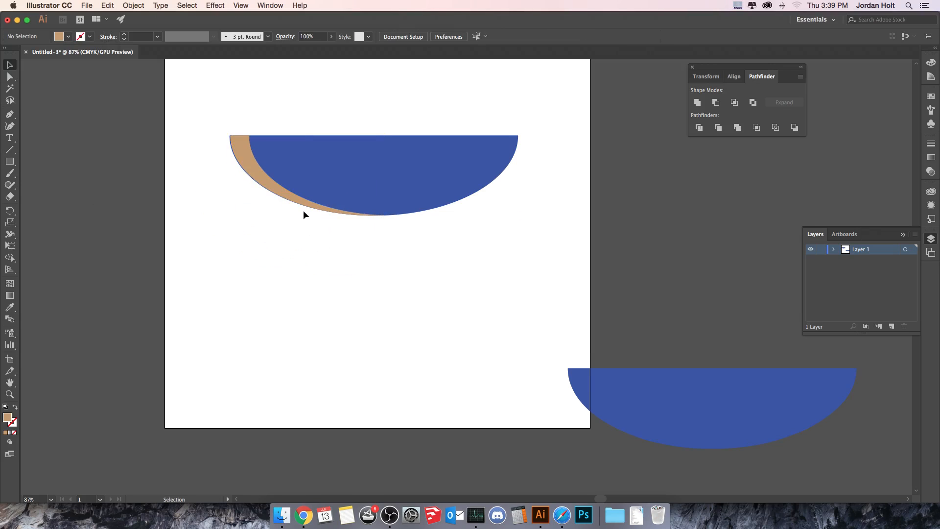
Nudge the light brown crescent about 2 px left so it sits flush with the half-ellipse's outer edge
click(261, 183)
key(super+equal)
key(super+equal)
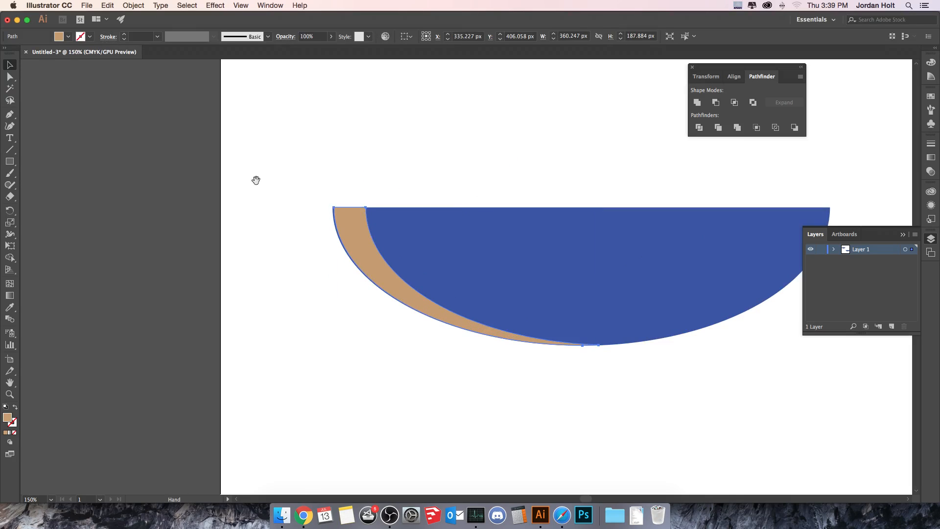
scroll(365, 201, right, 2)
key(shift+equal)
key(super+equal)
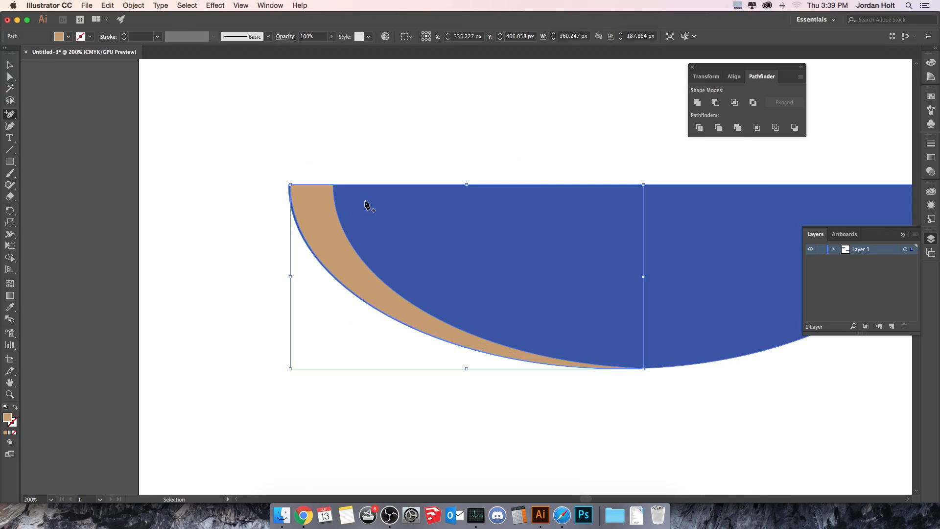
click(327, 227)
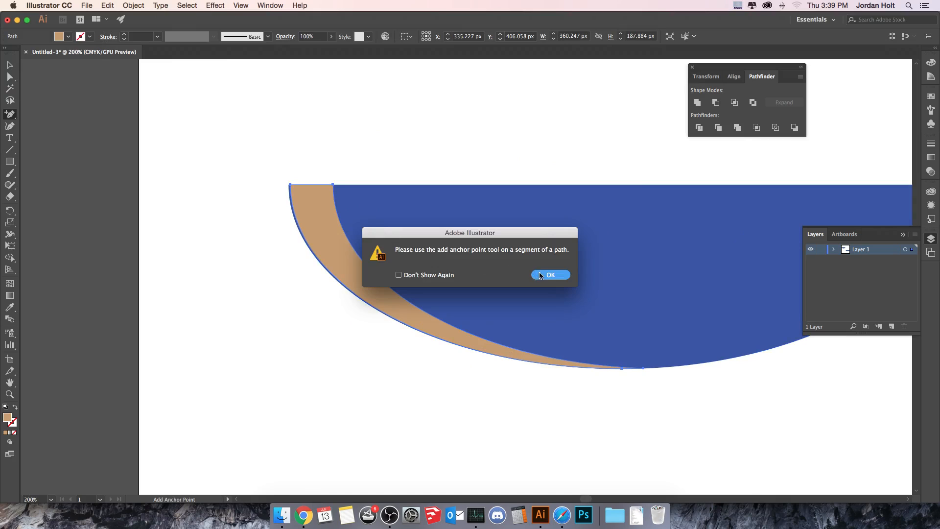
click(541, 275)
click(10, 65)
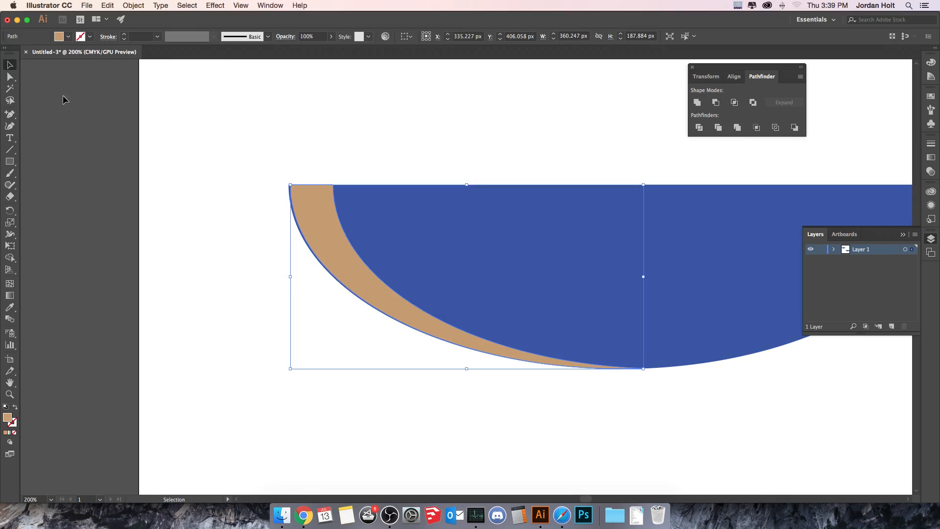
drag(333, 243, 330, 245)
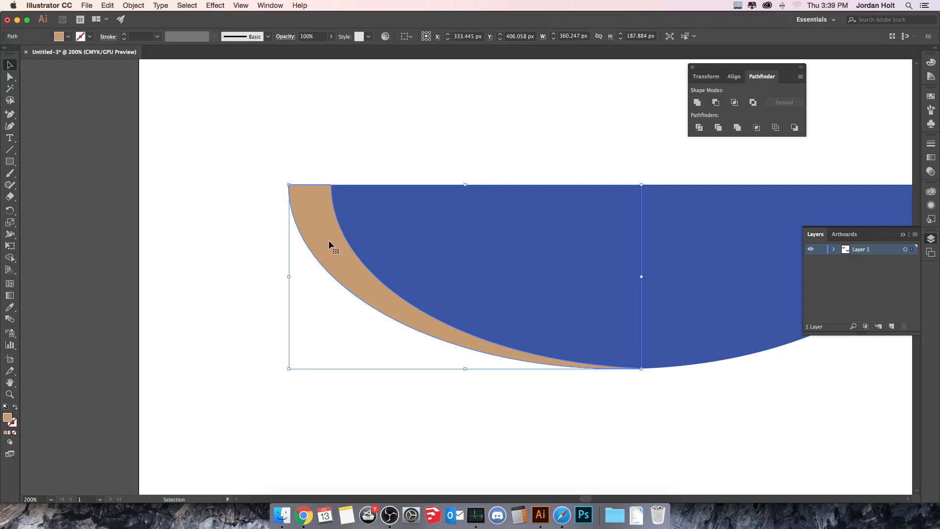
click(223, 177)
Duplicate the light brown crescent and place the copy directly against the inner edge of the first, level with its top
key(space)
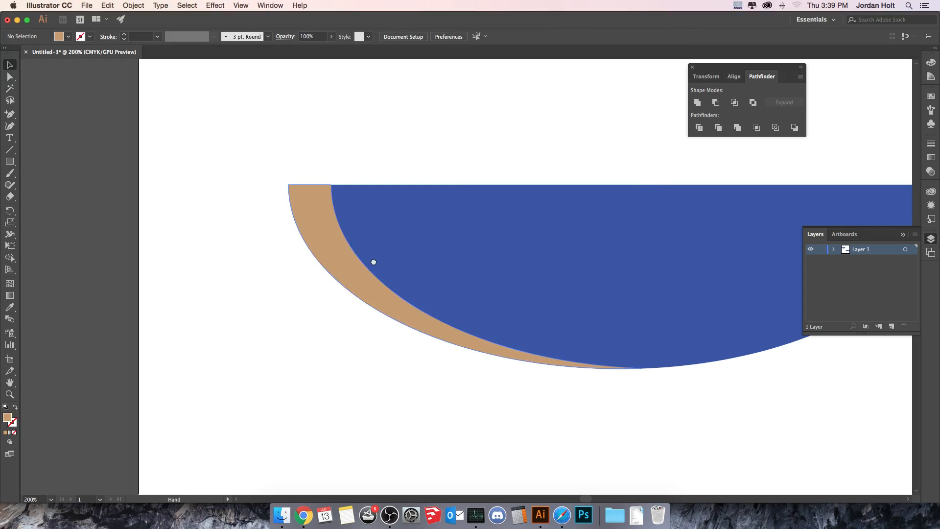
drag(371, 260, 262, 225)
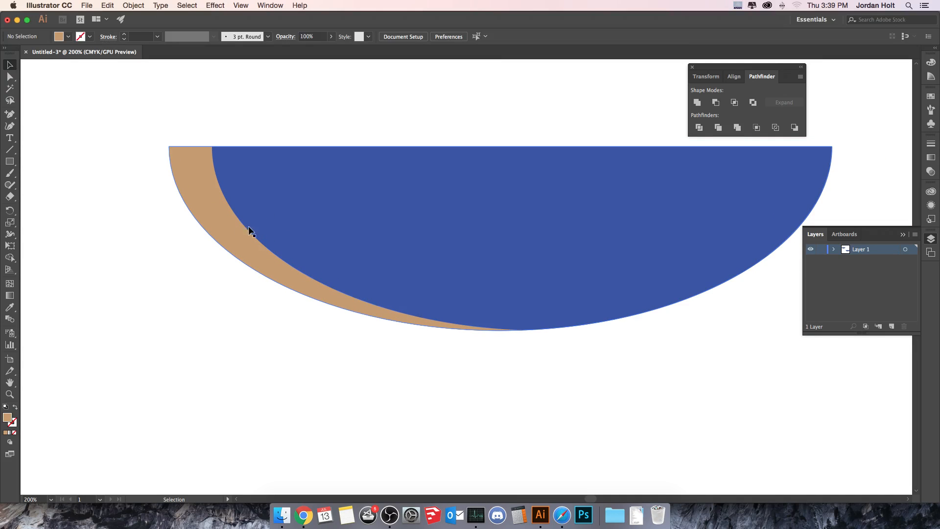
click(223, 225)
key(super+c)
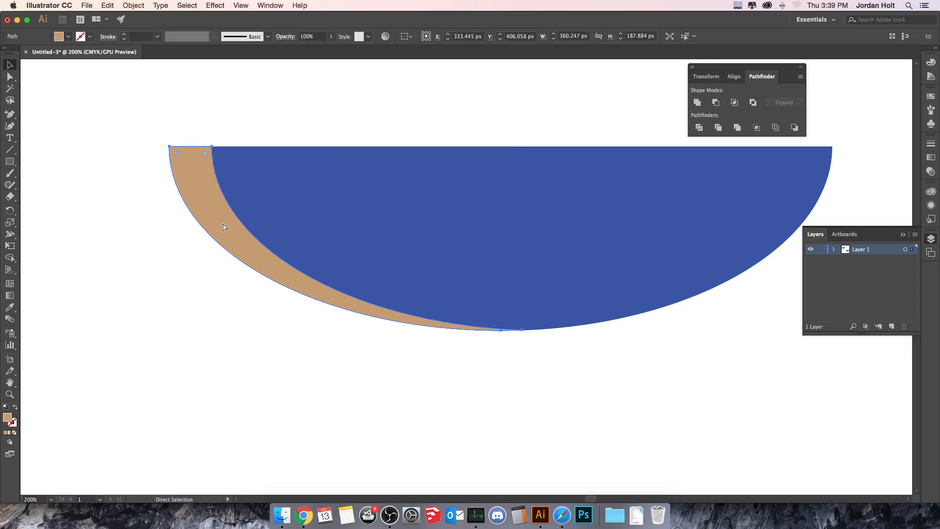
key(super+v)
drag(321, 226, 244, 191)
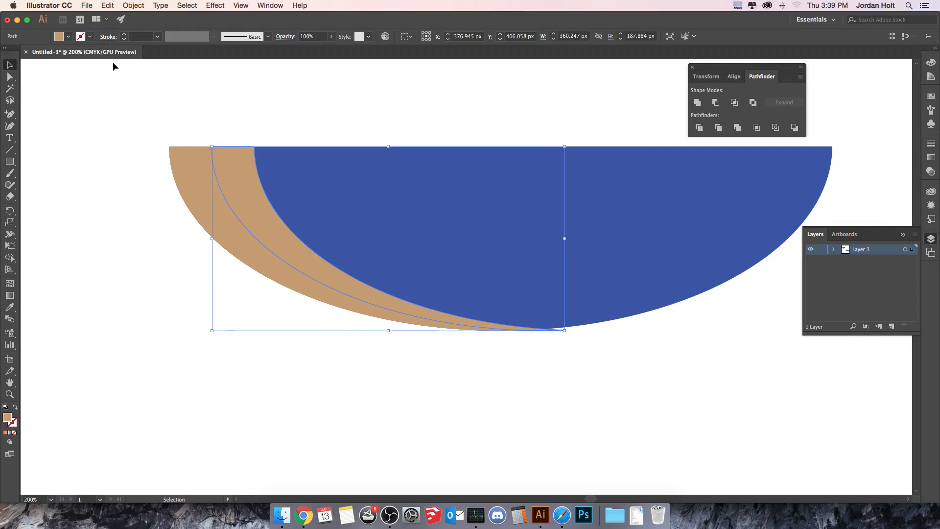
Recolor the second crescent grayish brown and place a duplicate of it against its inner edge, level with its top
click(69, 36)
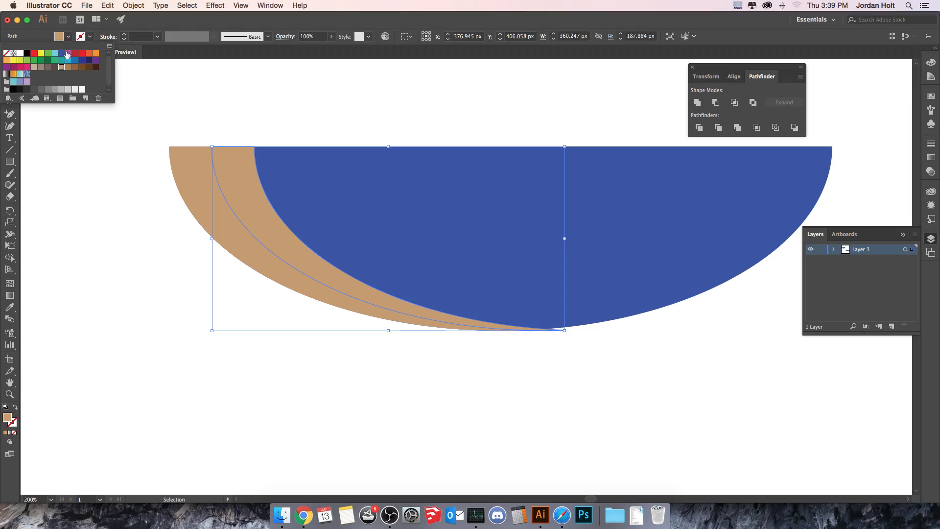
click(43, 68)
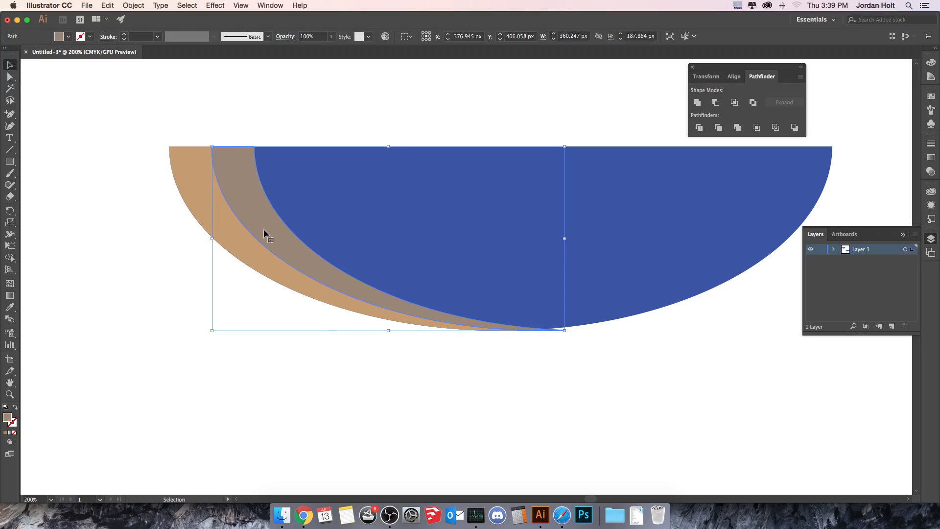
drag(269, 229, 347, 269)
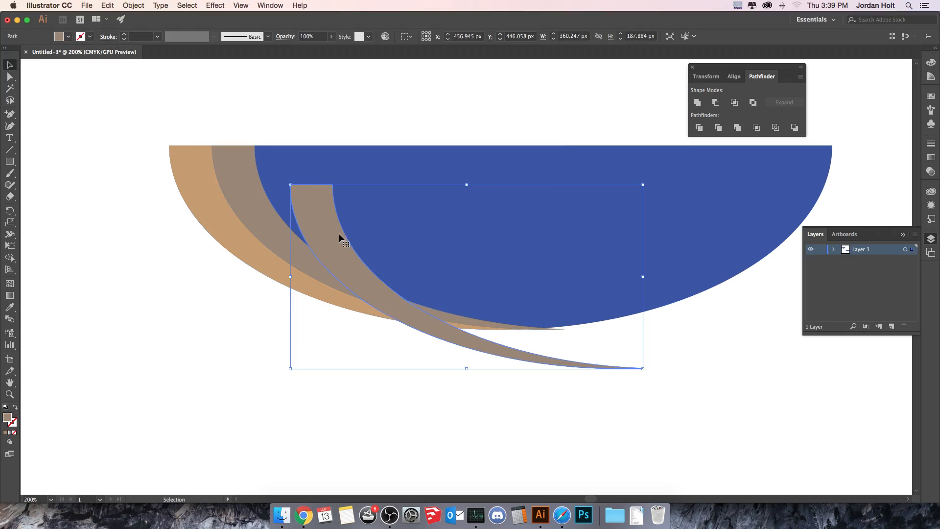
drag(324, 234, 293, 198)
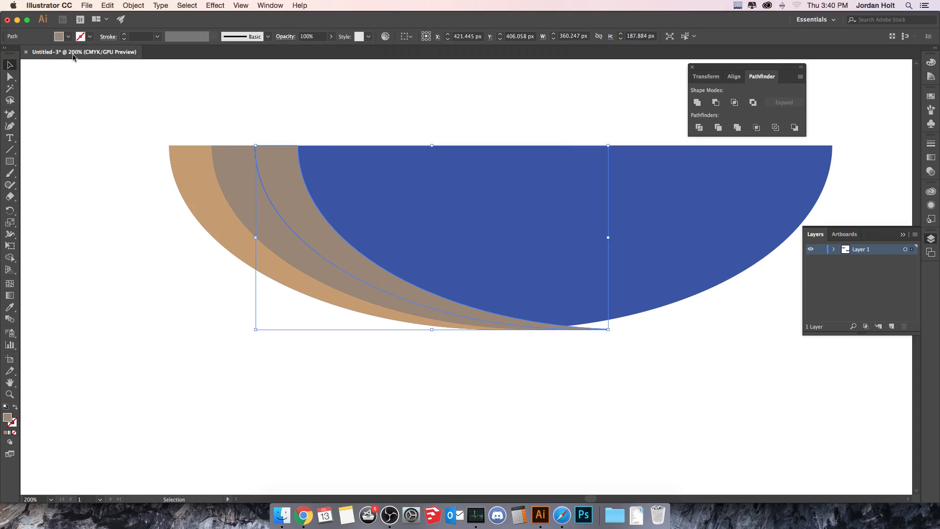
Recolor the third, innermost crescent beige and deselect it
click(68, 36)
click(34, 68)
click(140, 286)
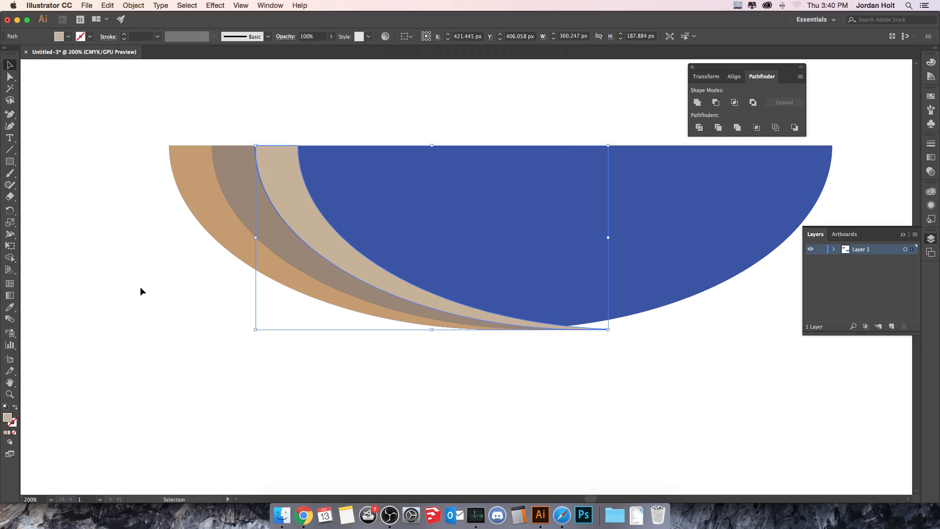
click(140, 292)
click(283, 188)
click(574, 445)
Examine the crescents' pointed tips where they meet the bottom edge of the bowl
drag(655, 401, 528, 367)
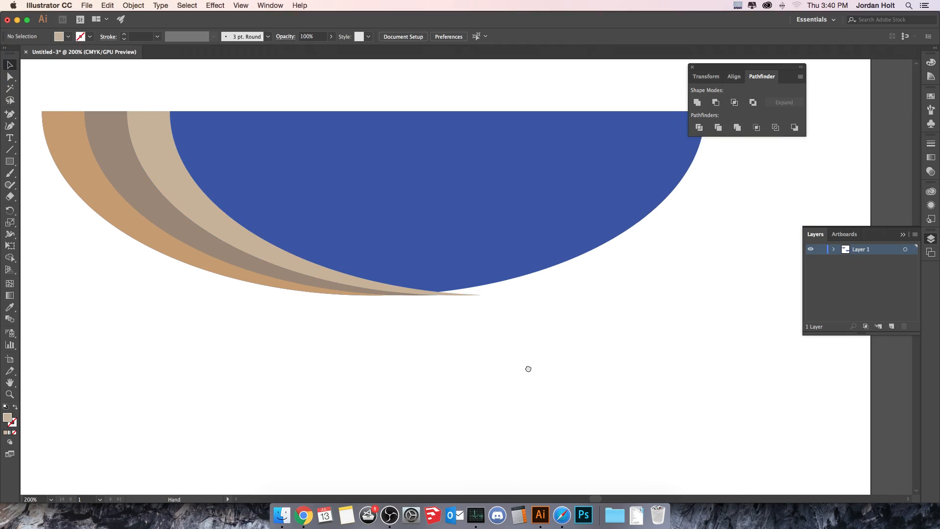
key(super+equal)
key(super+equal)
key(super+equal)
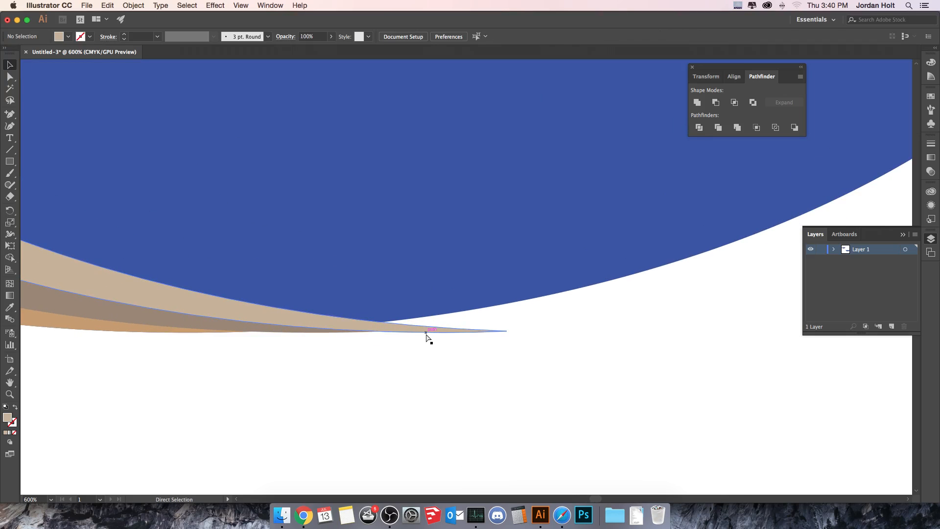
key(super+minus)
key(super+minus)
key(super+minus)
key(super+minus)
key(super+minus)
key(super+minus)
drag(439, 335, 359, 309)
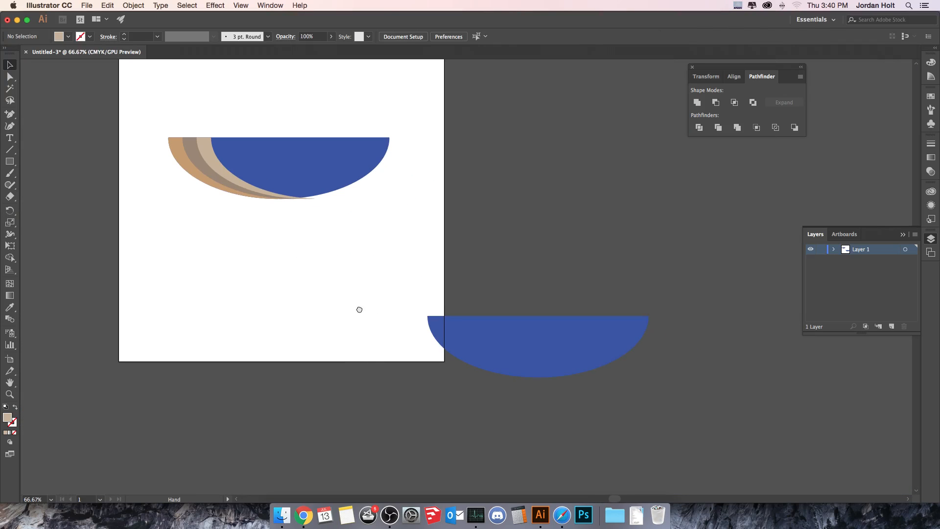
Draw a beige square about 948 px wide in the empty space beside the artboard
click(6, 162)
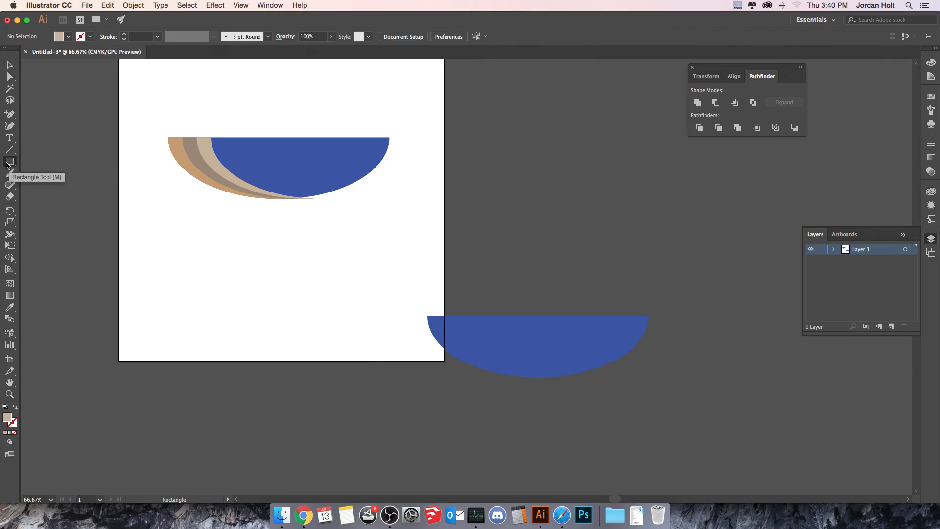
drag(529, 73, 838, 382)
click(9, 65)
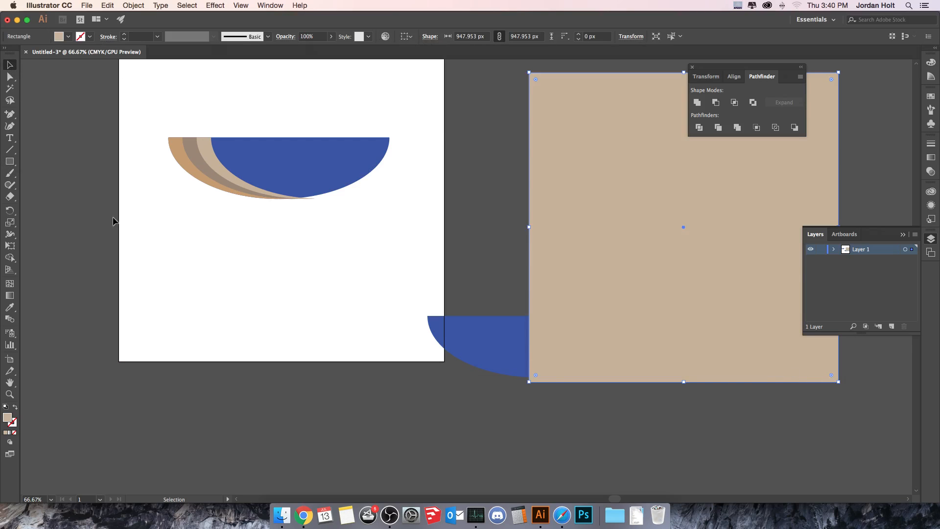
Move the spare blue half-ellipse below the artboard and place a copy of it centered on the beige square
drag(496, 344, 214, 406)
scroll(215, 405, down, 1)
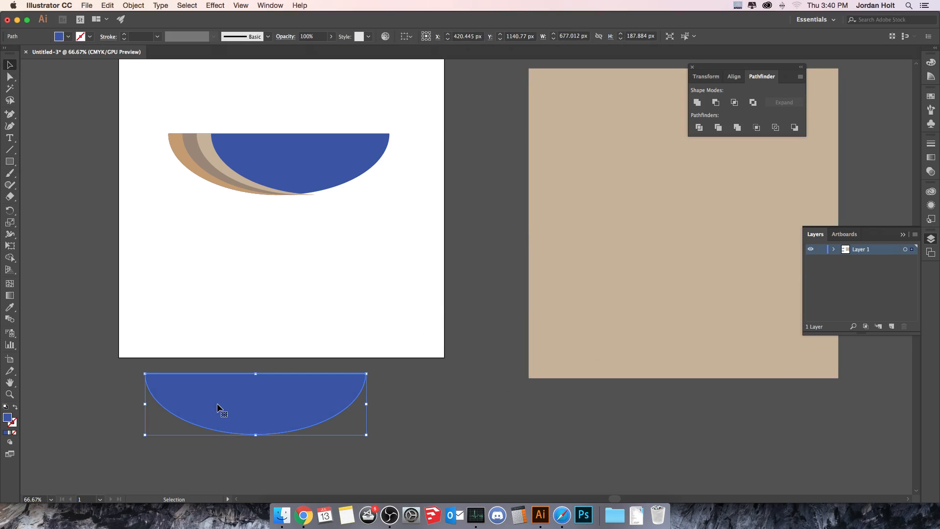
key(super+v)
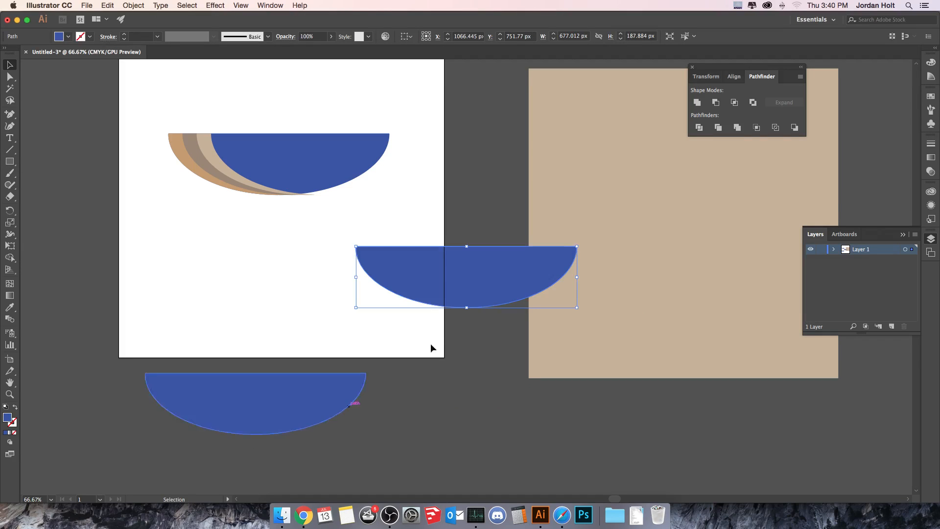
drag(496, 274, 694, 196)
drag(709, 193, 713, 213)
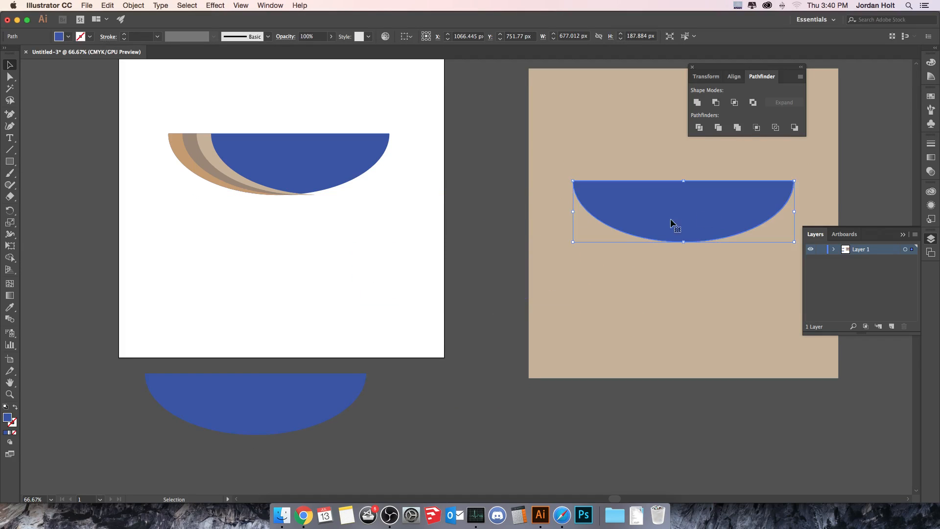
Subtract the blue half-ellipse from the beige square with Minus Front, leaving a bowl-shaped hole
click(494, 195)
drag(735, 269, 735, 269)
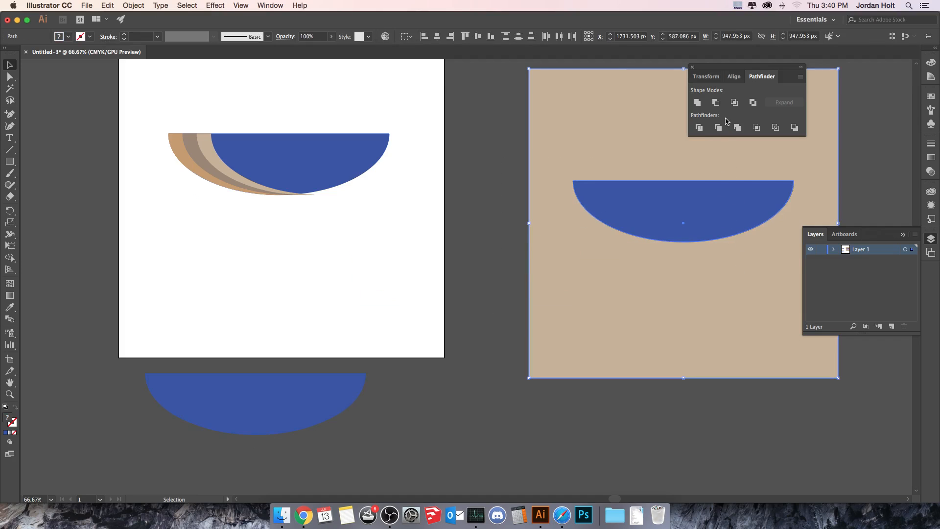
click(715, 102)
click(471, 142)
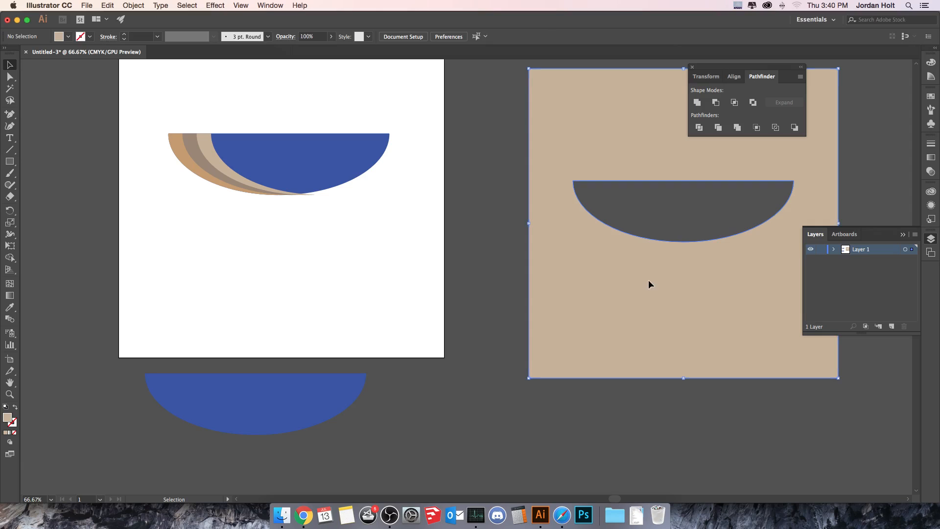
Place a copy of the square with the bowl-shaped hole over the striped bowl and recolor it orange-red
click(649, 281)
key(super+c)
key(super+v)
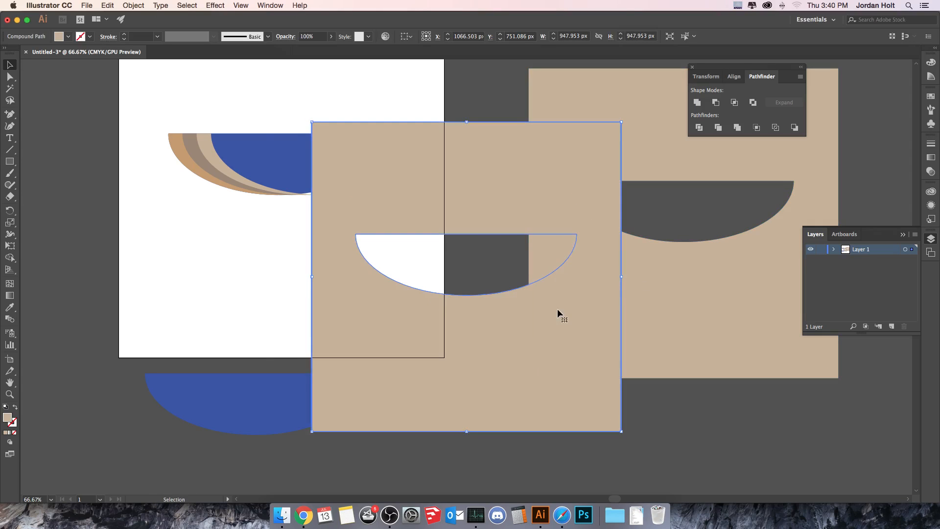
drag(557, 314, 388, 214)
click(64, 38)
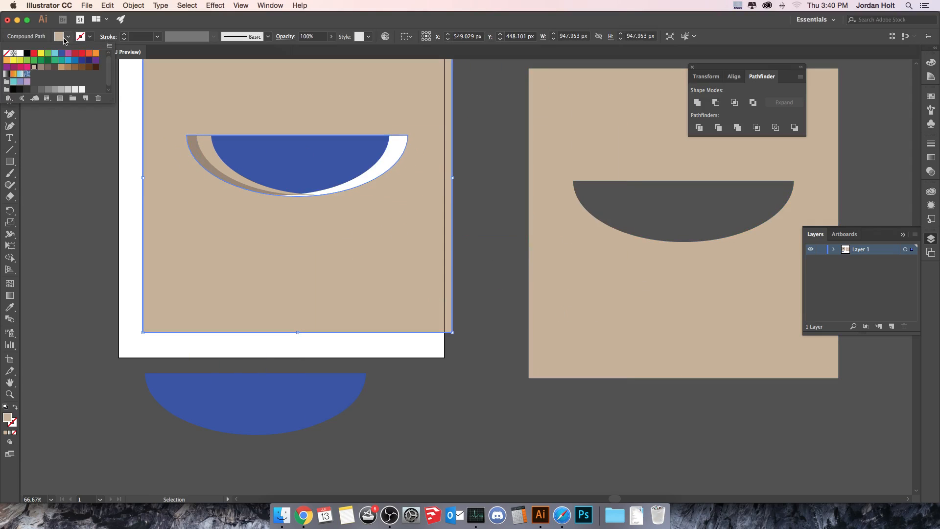
click(91, 55)
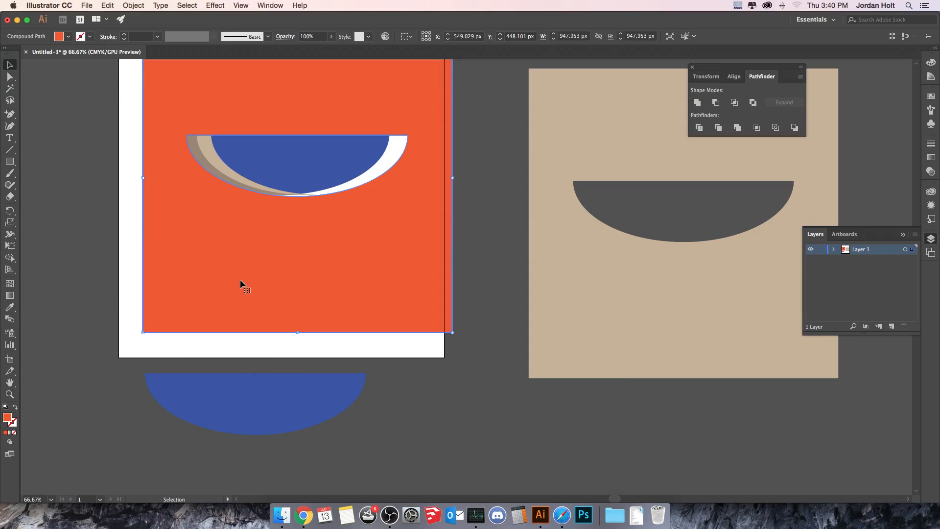
Align the orange-red square's hole exactly with the outer outline of the striped bowl, finishing with a 3 px downward nudge
drag(397, 265, 380, 263)
key(super+equal)
key(super+equal)
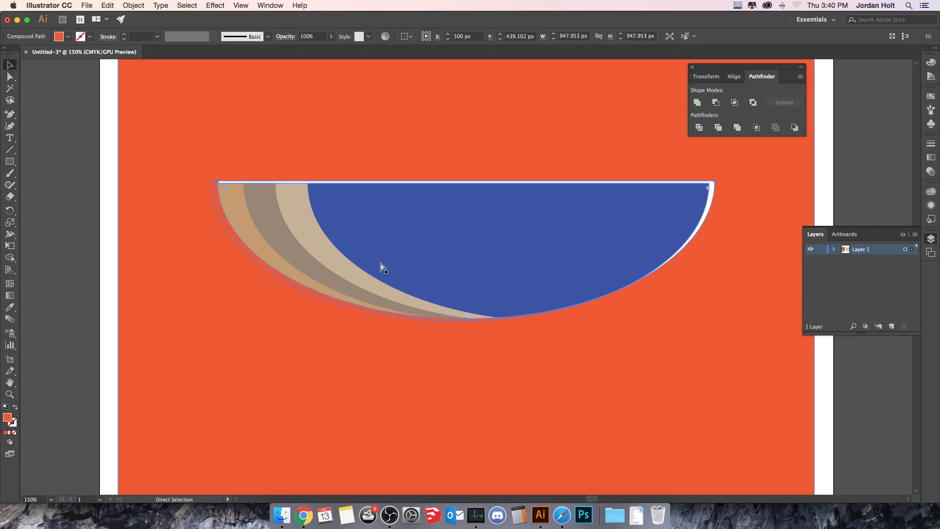
mouse_move(192, 242)
mouse_down()
mouse_move(177, 250)
mouse_move(184, 245)
mouse_up()
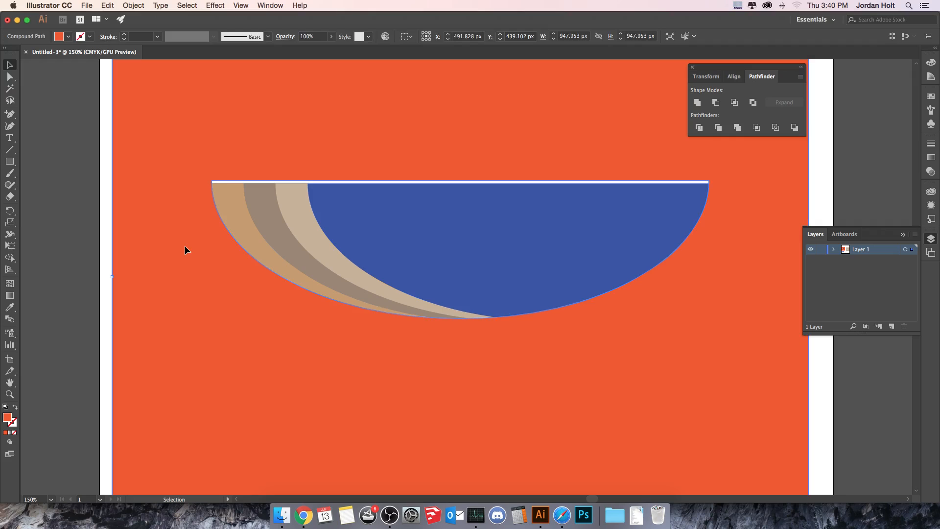
key(Down)
key(Down)
key(Down)
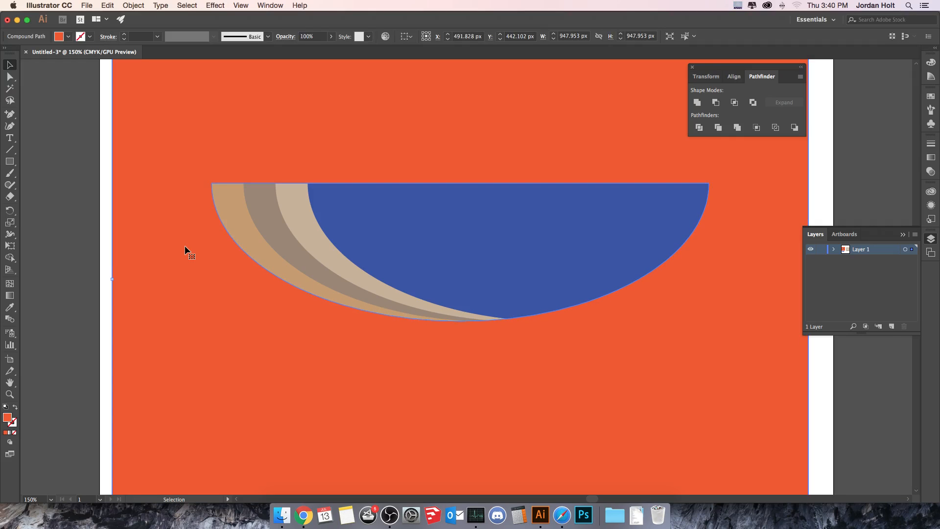
click(74, 249)
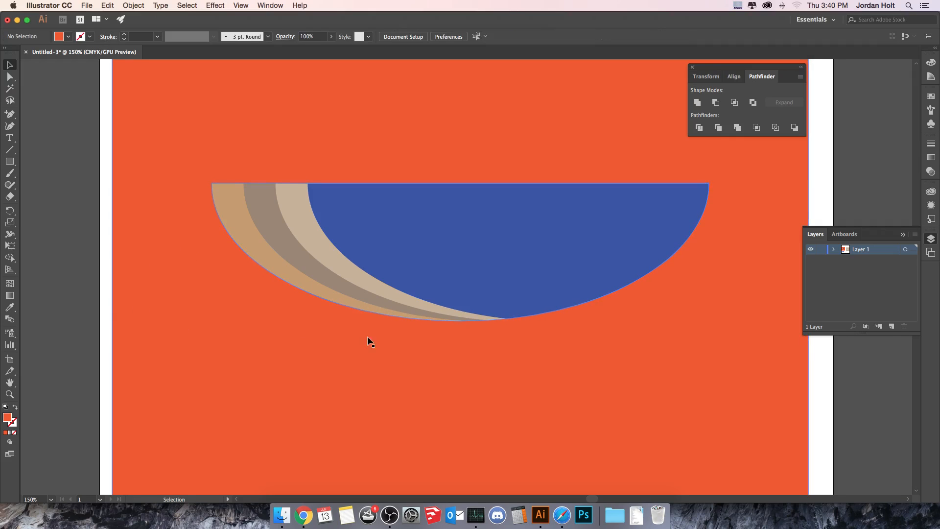
Trim the beige crescent to the bowl's outline by subtracting the orange-red square from it with Minus Front
drag(370, 340, 271, 276)
click(495, 302)
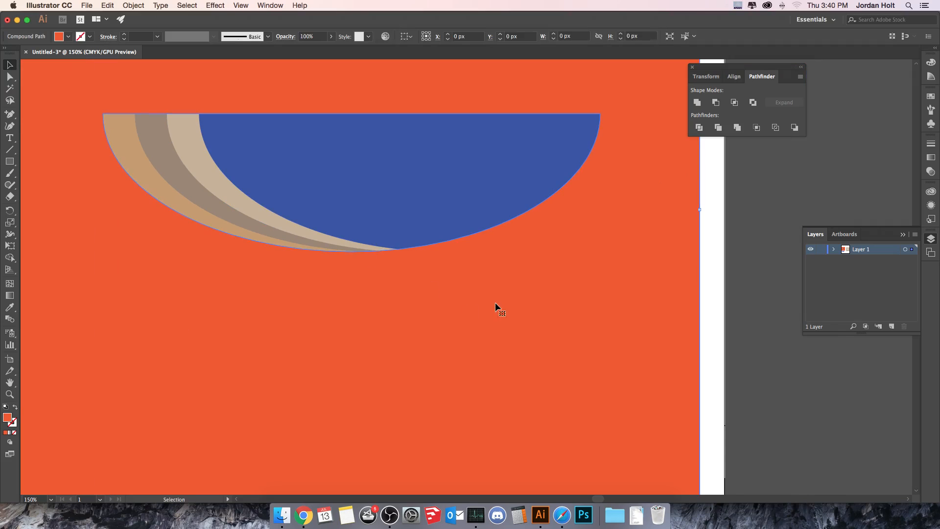
shift+click(329, 240)
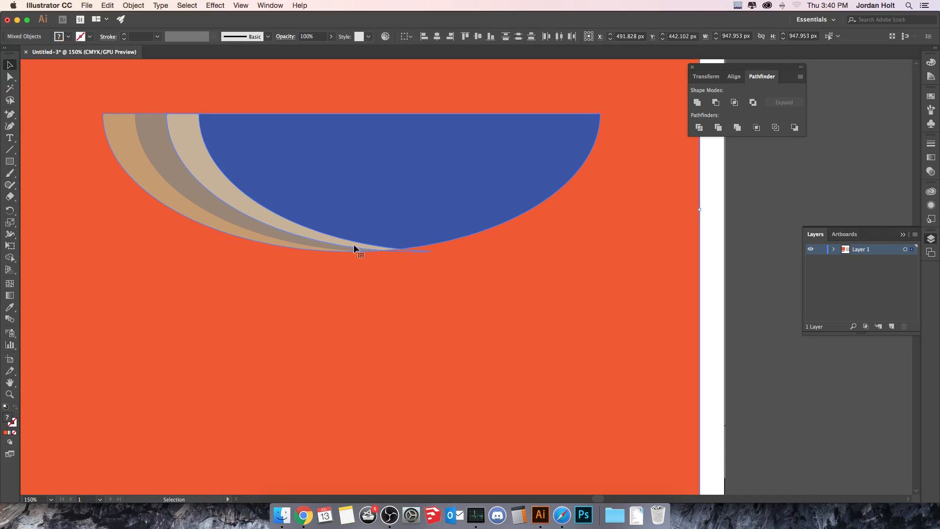
click(715, 104)
click(763, 202)
key(super+0)
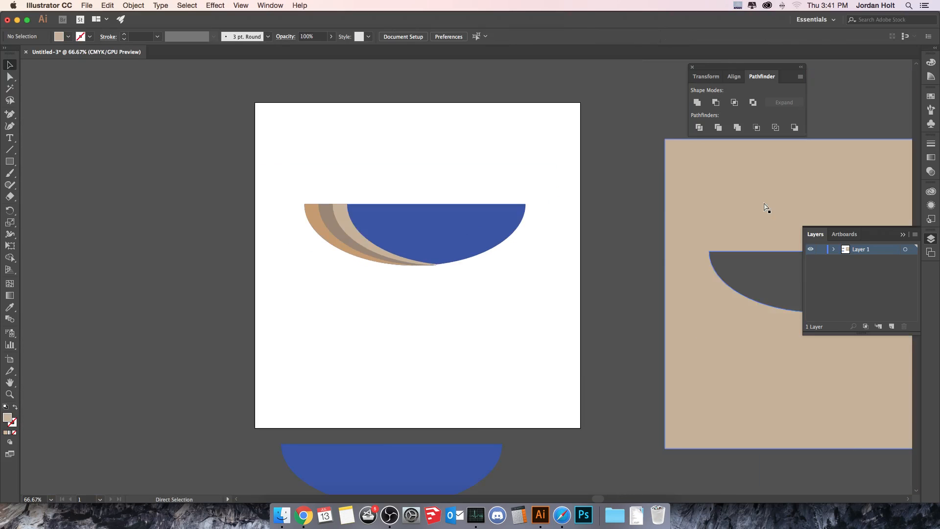
Place another copy of the beige square over the bowl, with its hole aligned to the bowl's outer outline
key(super+minus)
click(707, 329)
key(super+c)
key(super+v)
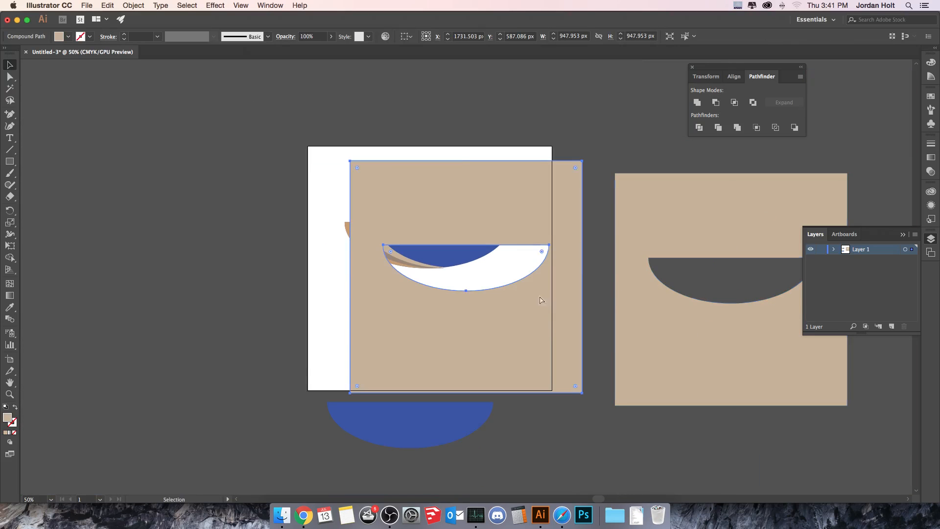
drag(541, 300, 502, 297)
key(super+plus)
key(super+plus)
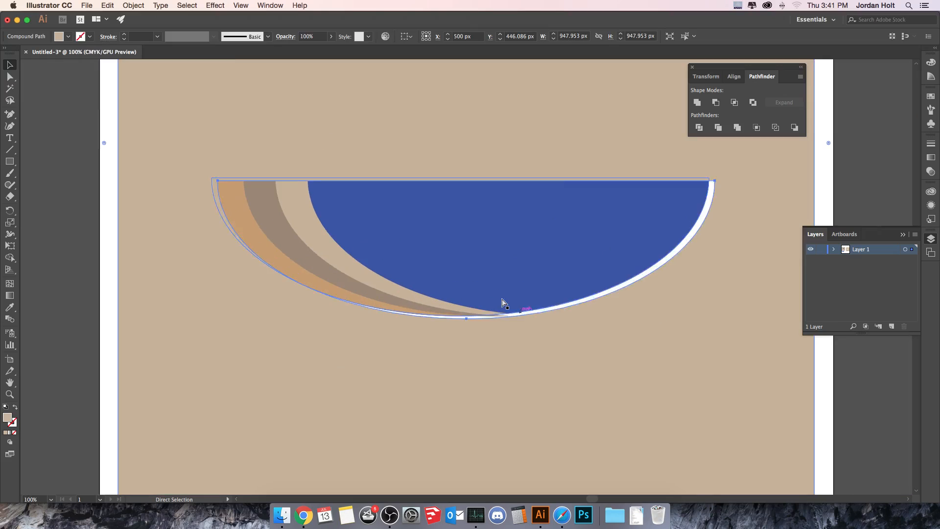
key(super+plus)
key(super+plus)
drag(662, 368, 658, 357)
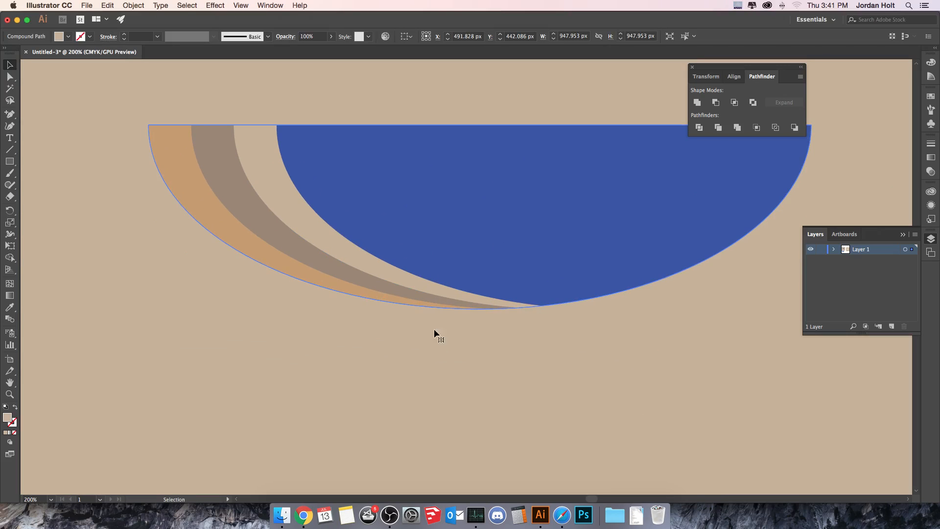
Trim the grayish brown crescent to the bowl's outline by subtracting the beige square from it with Minus Front
shift+click(428, 298)
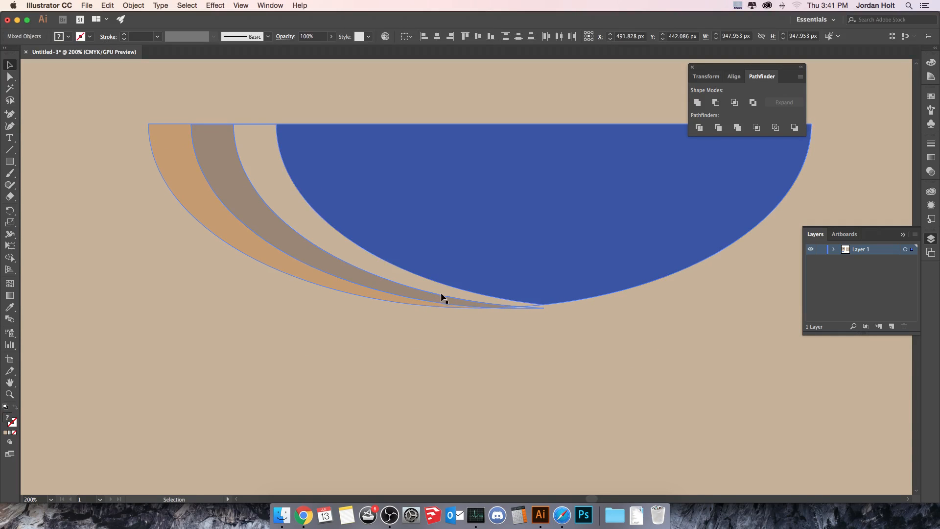
scroll(619, 240, right, 1)
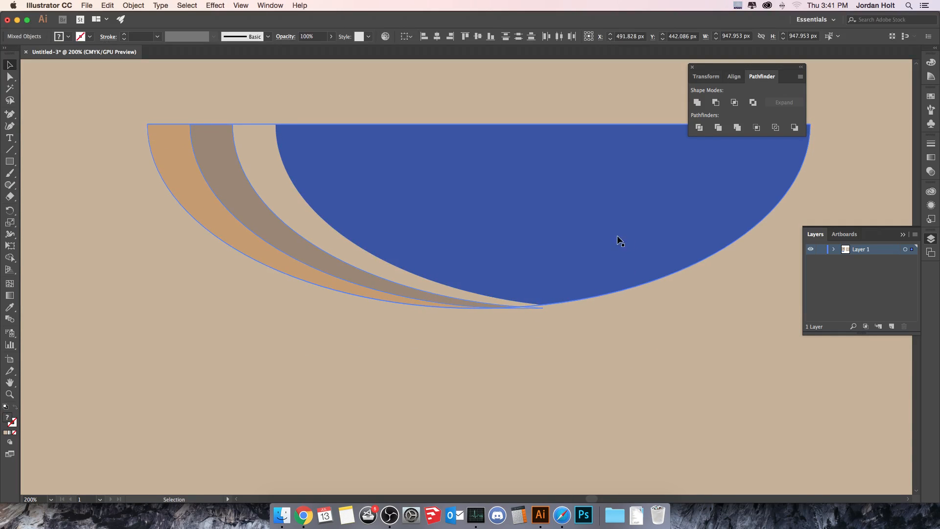
click(715, 104)
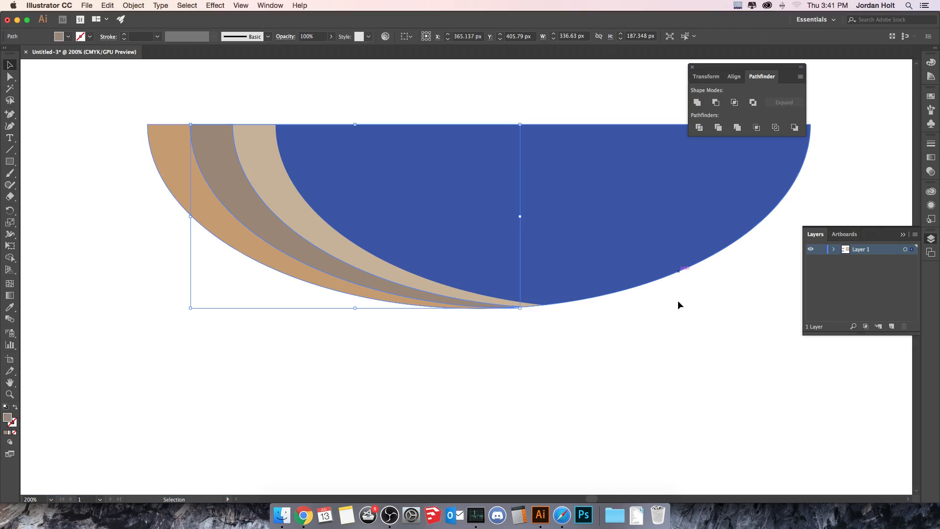
click(673, 334)
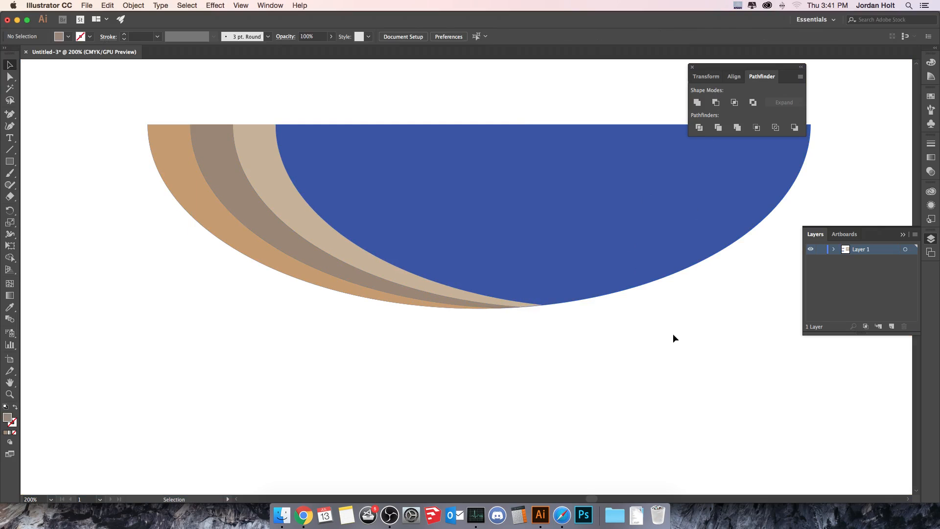
key(super+minus)
key(super+minus)
key(super+minus)
key(super+minus)
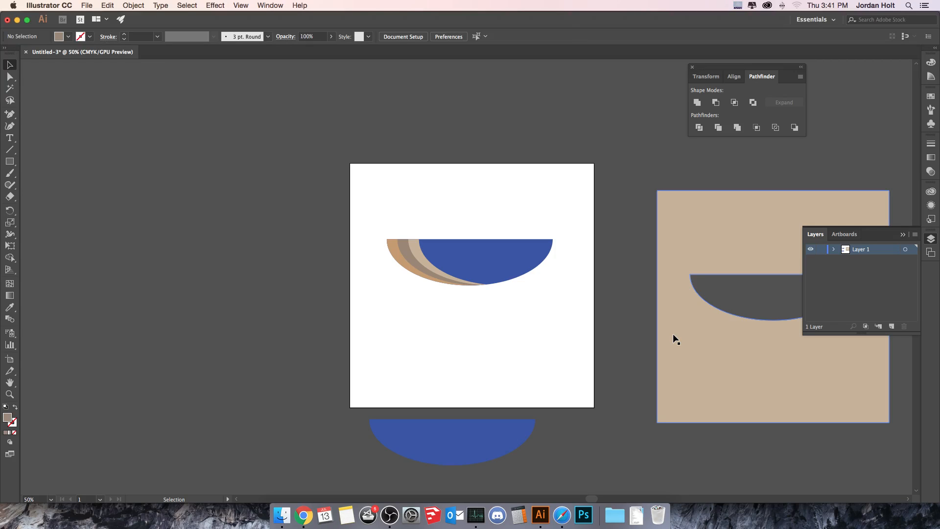
key(super+minus)
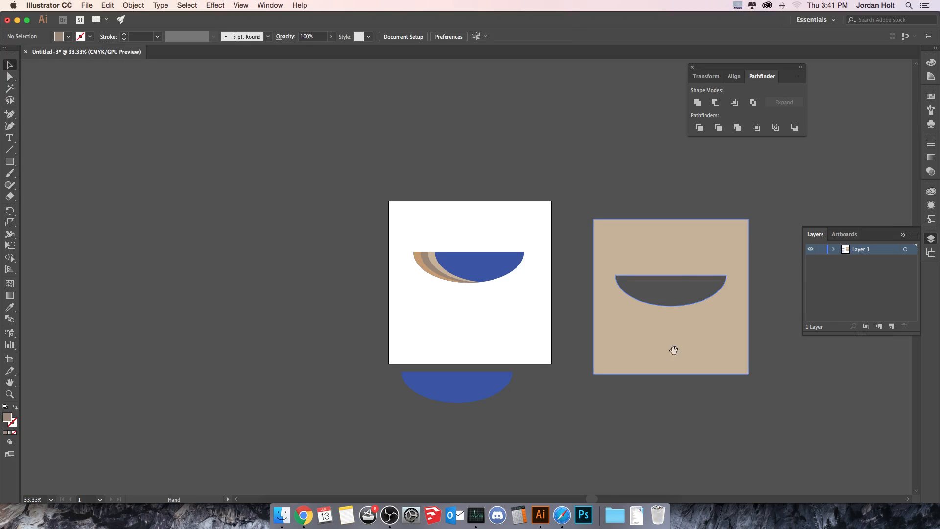
drag(674, 351, 599, 343)
key(super+equal)
key(super+equal)
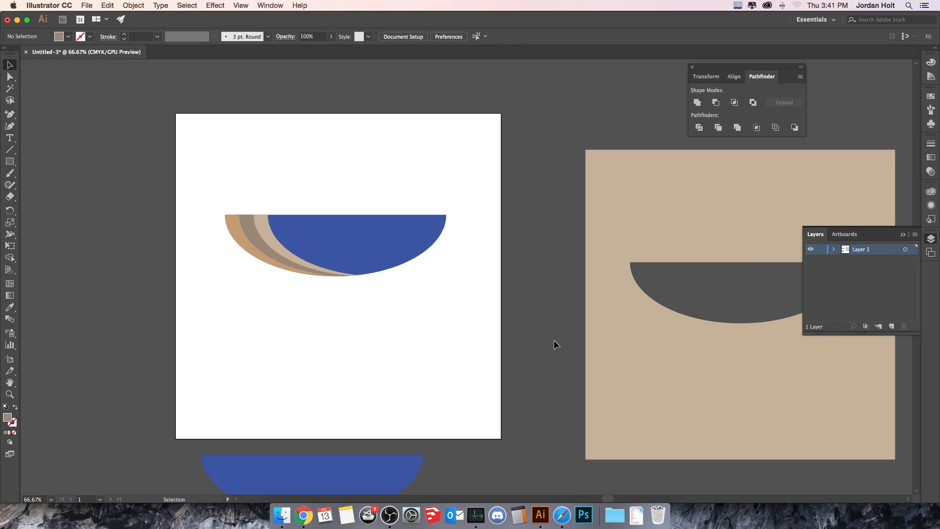
Activate the Pen tool and set the fill to dark blue for drawing around the striped half-ellipse
drag(491, 359, 516, 316)
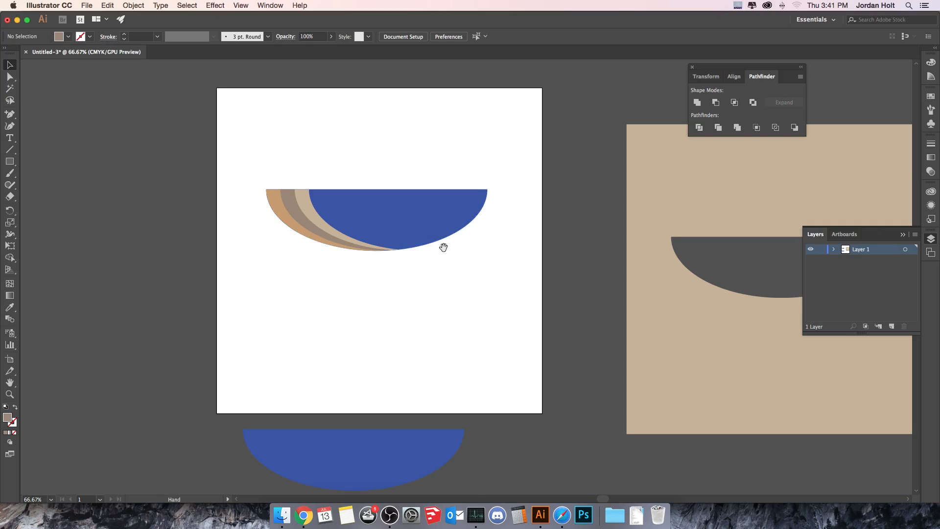
drag(443, 248, 472, 294)
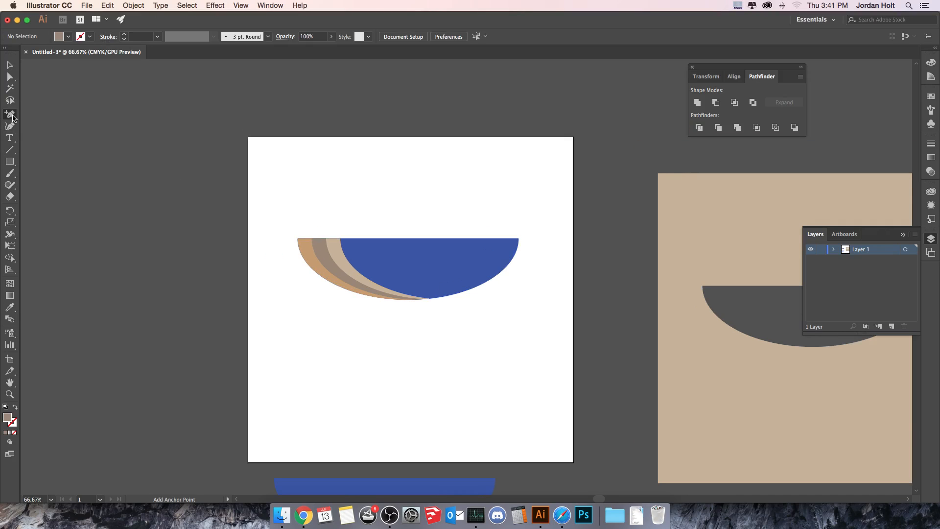
drag(9, 113, 49, 113)
key(super+equal)
key(super+equal)
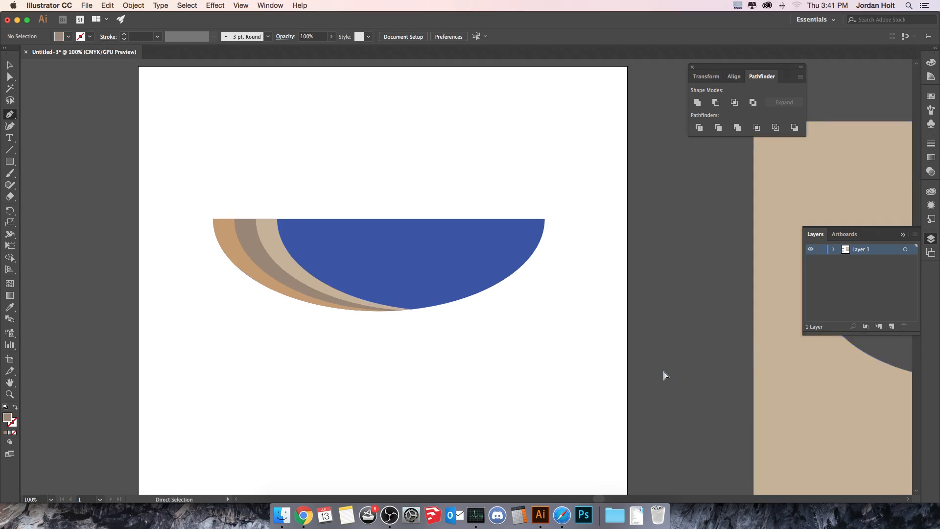
drag(516, 275, 558, 327)
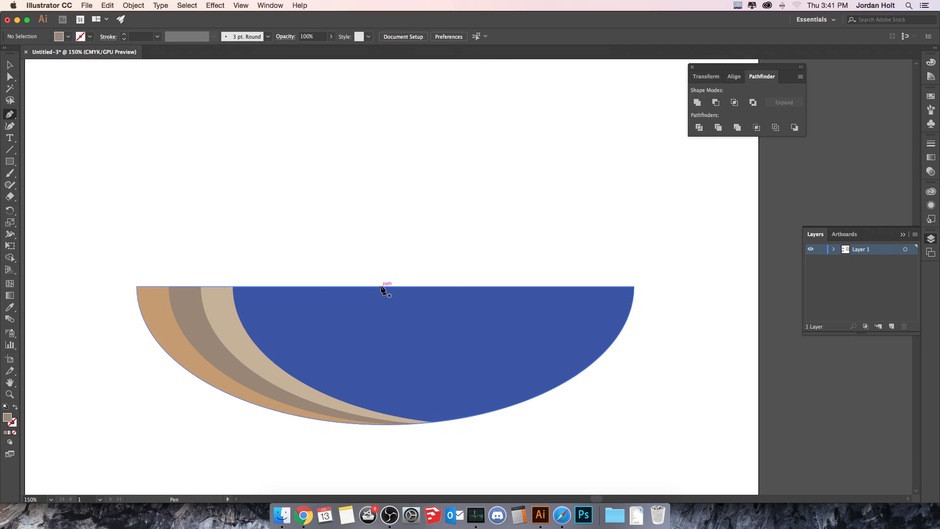
key(super+minus)
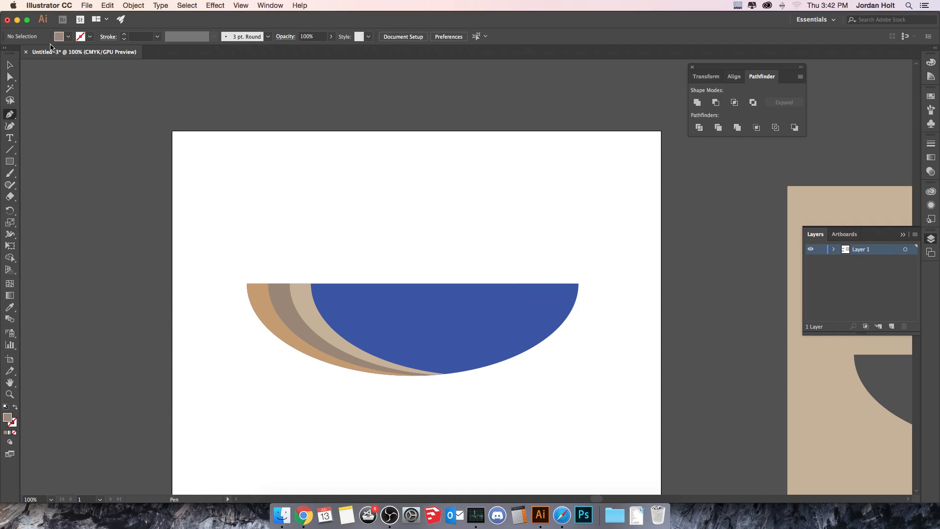
click(68, 37)
click(82, 60)
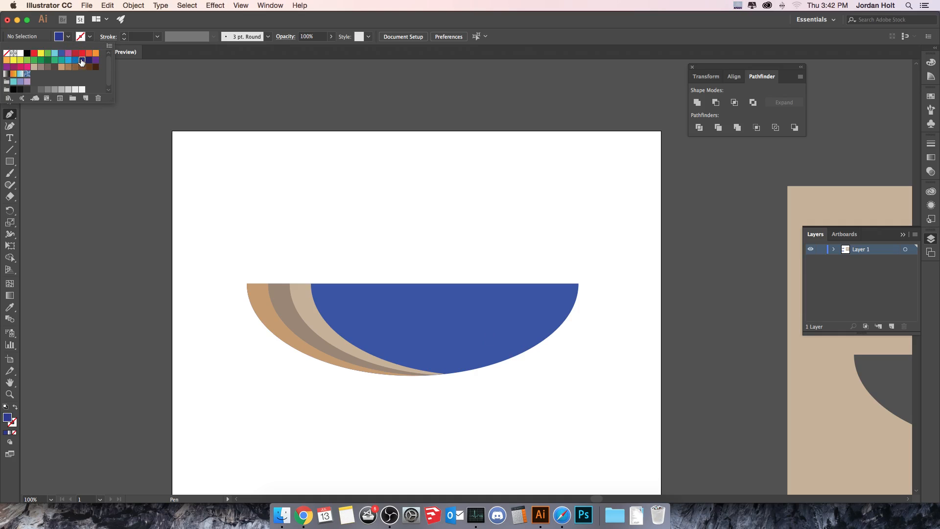
click(54, 150)
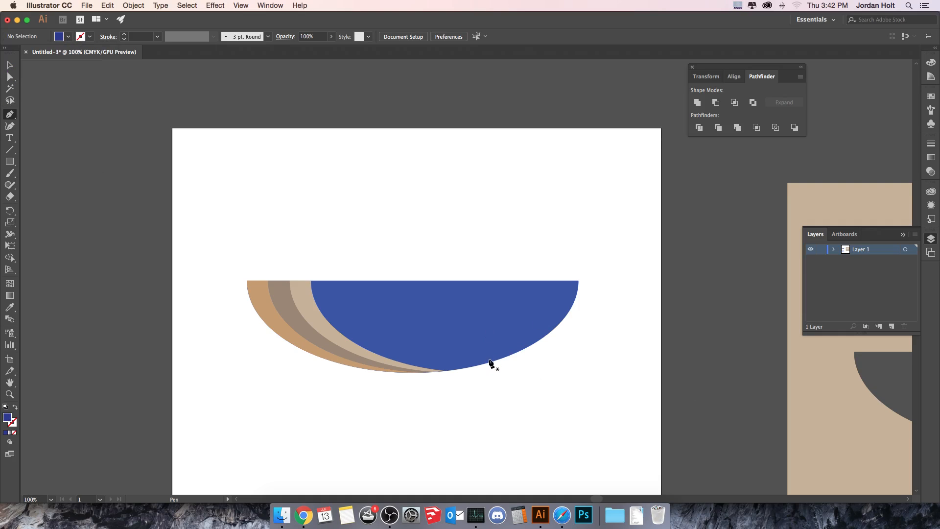
Draw the tail's outer curve from the lower right edge of the blue half-ellipse up to an anchor above the artboard
click(517, 352)
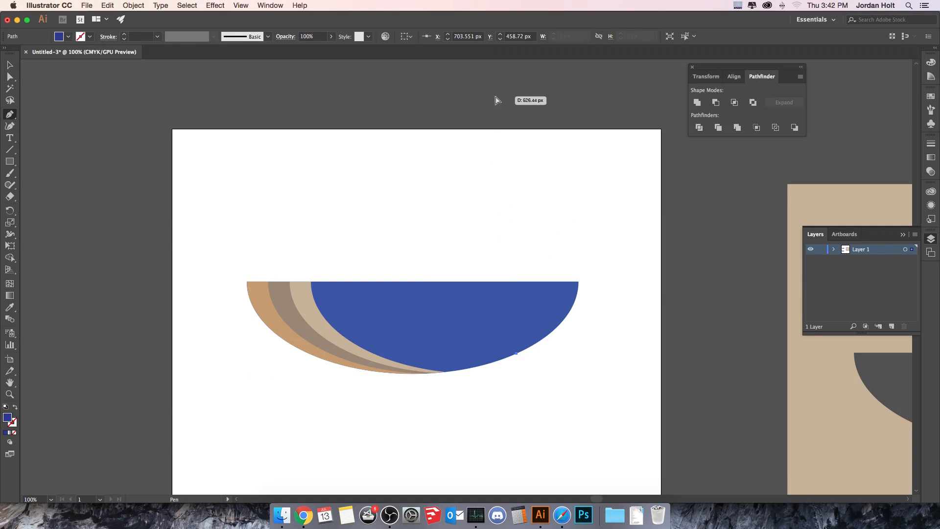
key(super+minus)
drag(466, 102, 474, 178)
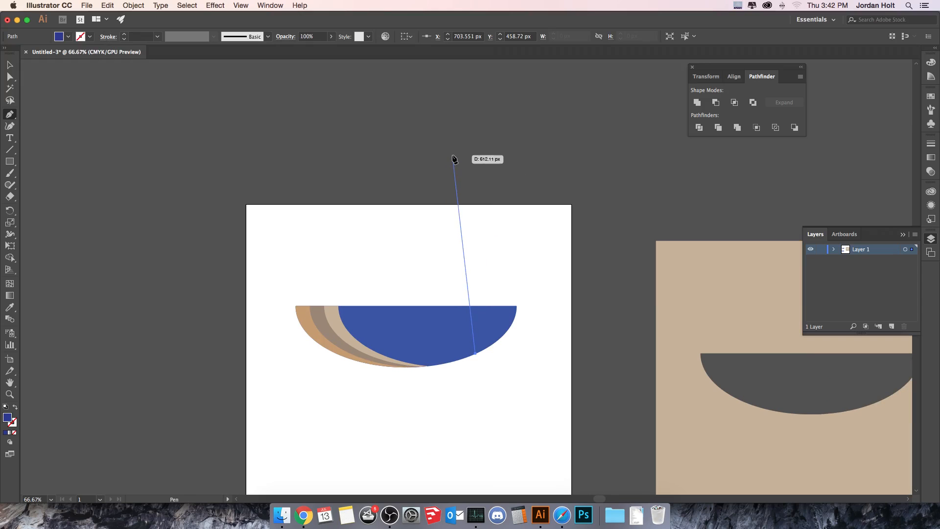
drag(452, 156, 312, 107)
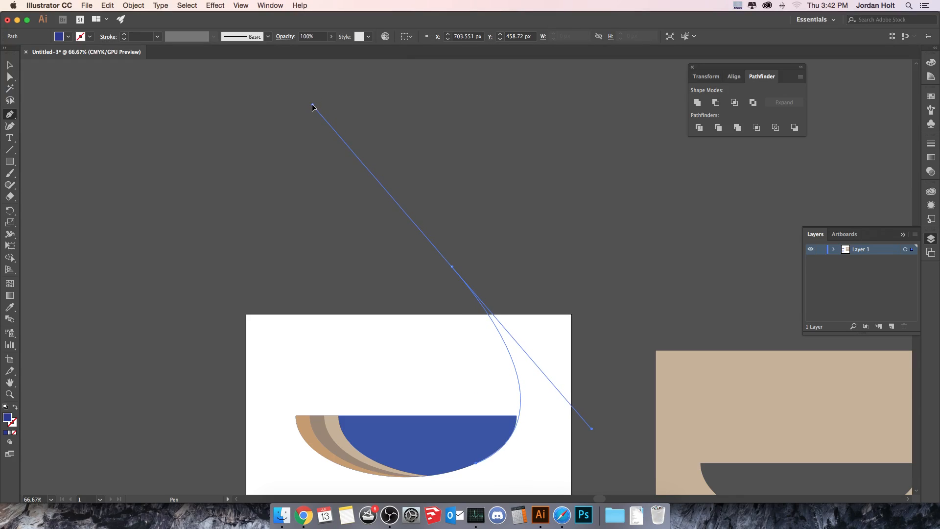
drag(312, 106, 312, 106)
Draw the tail's inner curve back down to the middle of the half-ellipse's flat top edge and end the path there
scroll(475, 294, down, 1)
drag(452, 261, 447, 381)
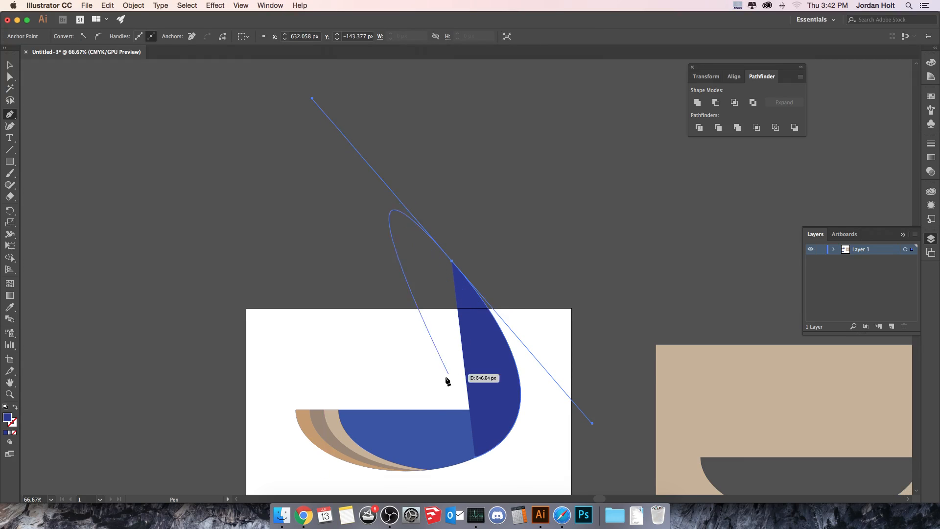
click(406, 410)
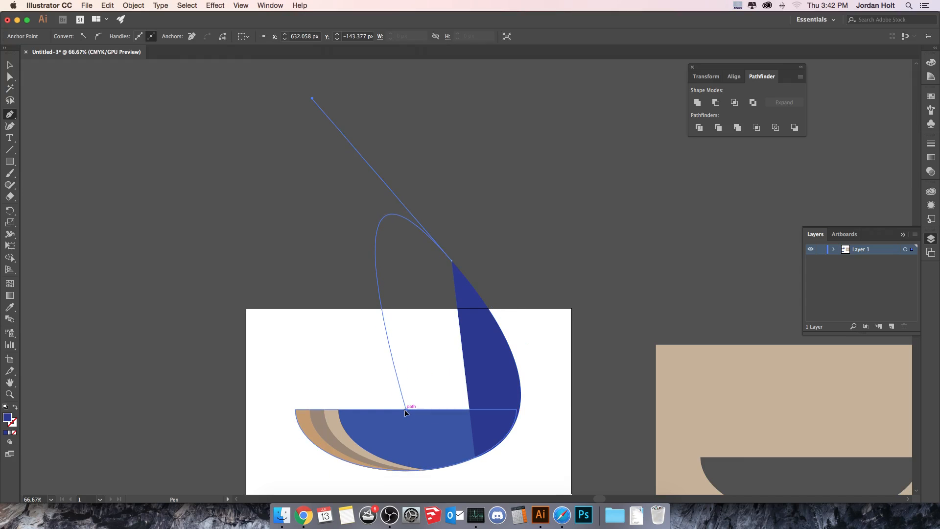
drag(404, 410, 240, 409)
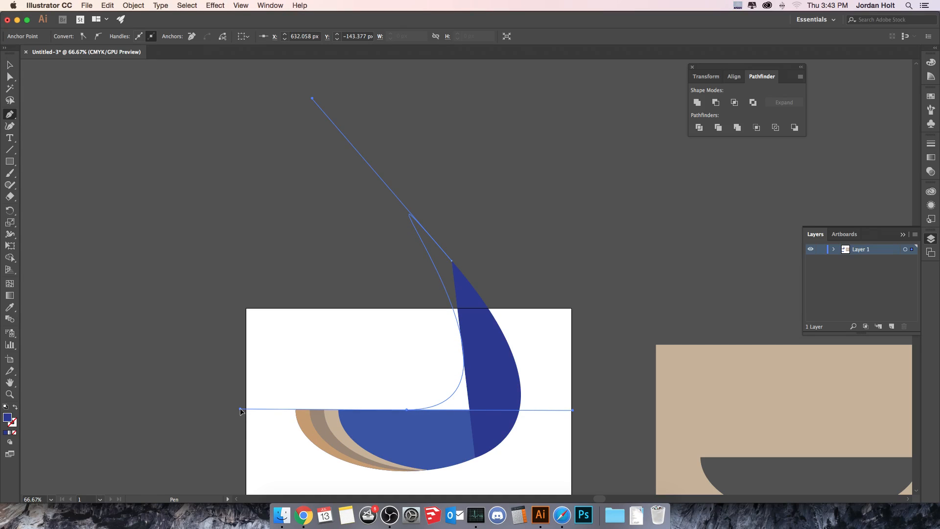
drag(240, 410, 242, 413)
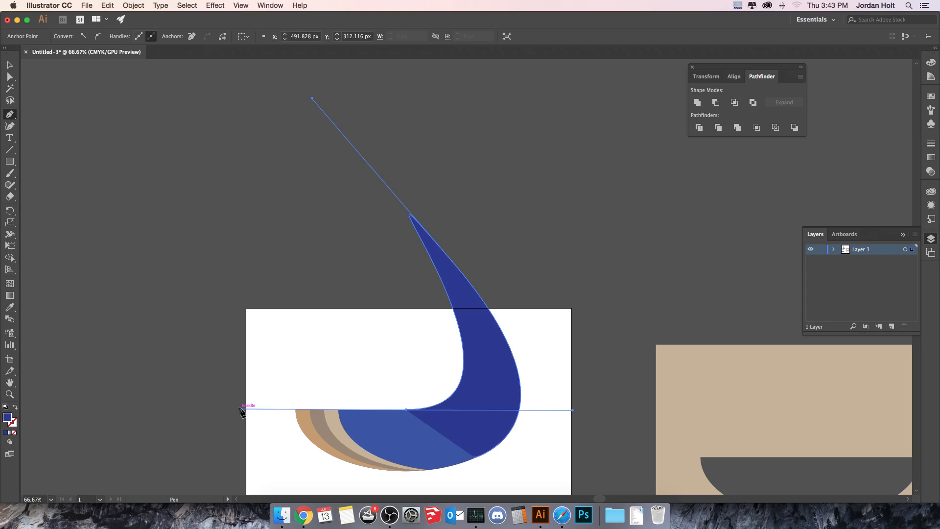
click(10, 65)
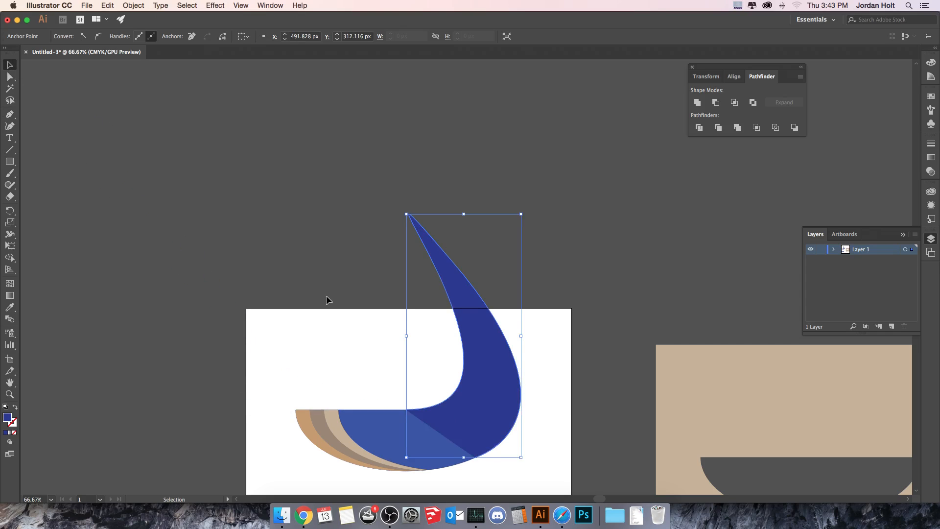
scroll(484, 416, down, 3)
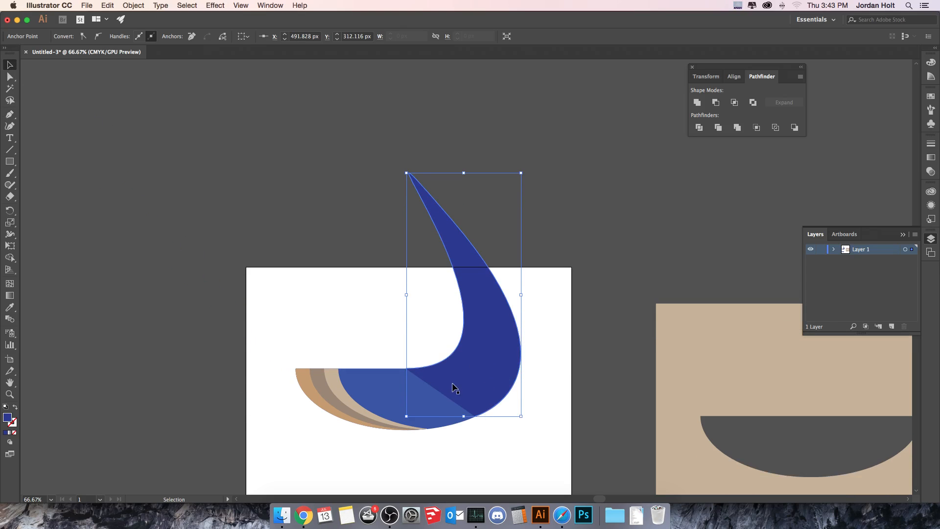
key(p)
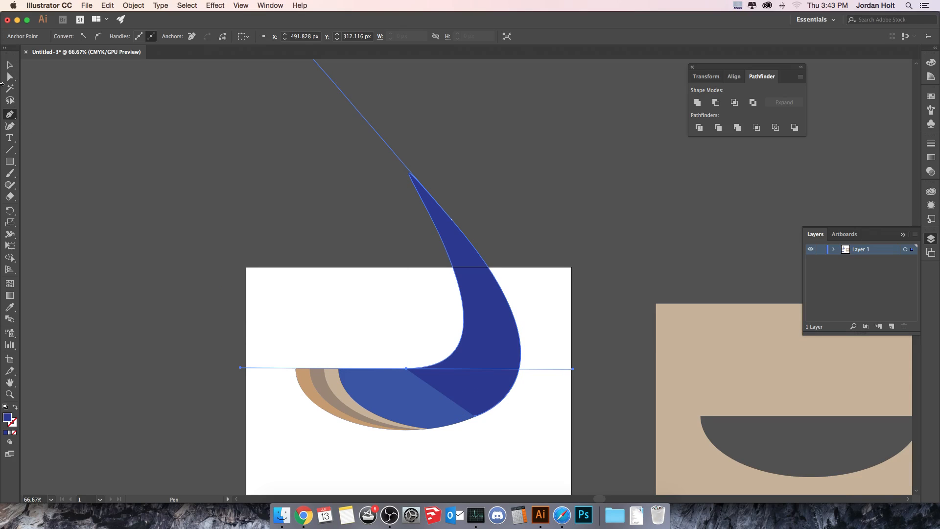
click(12, 67)
click(478, 356)
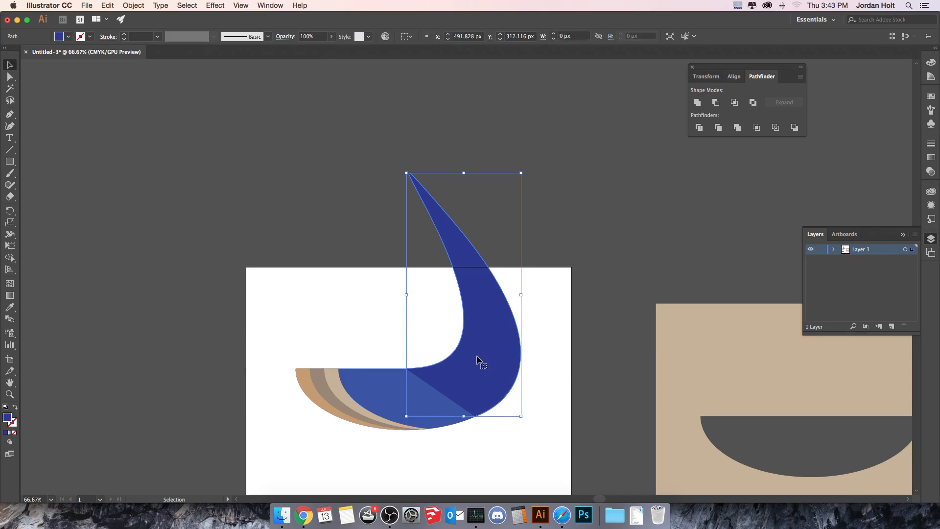
Draw a small closed dark blue fluke shape with the Pen tool, about 165 by 144 px, left of the artboard
scroll(475, 356, down, 1)
scroll(421, 335, down, 5)
scroll(421, 335, right, 7)
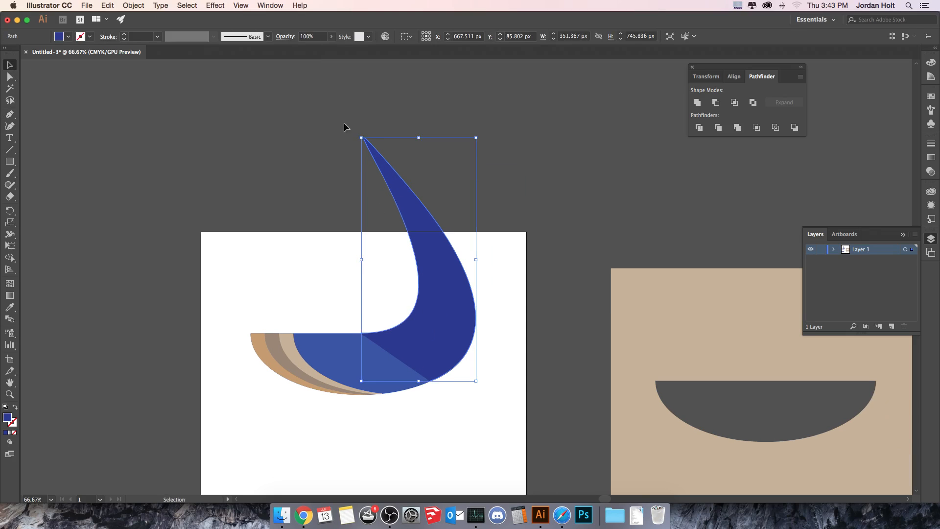
scroll(310, 269, left, 5)
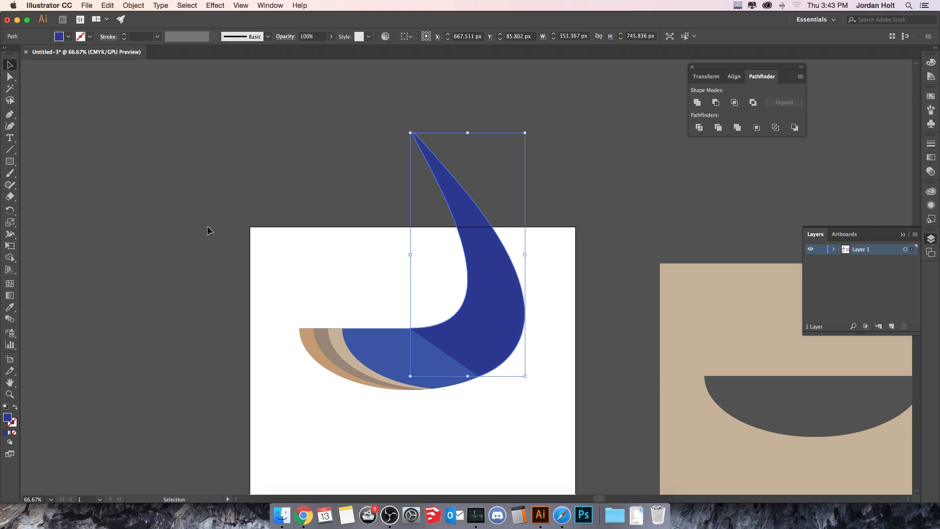
click(9, 114)
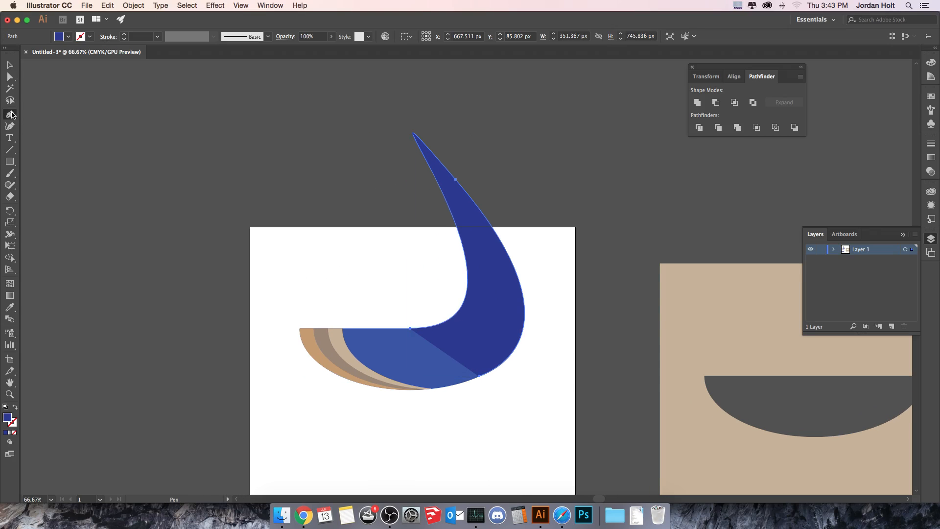
click(186, 176)
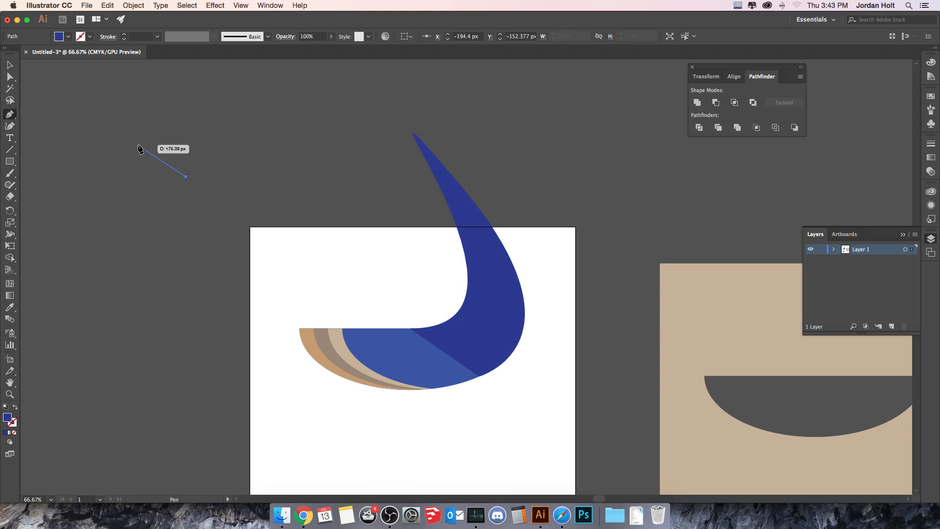
drag(138, 144, 138, 108)
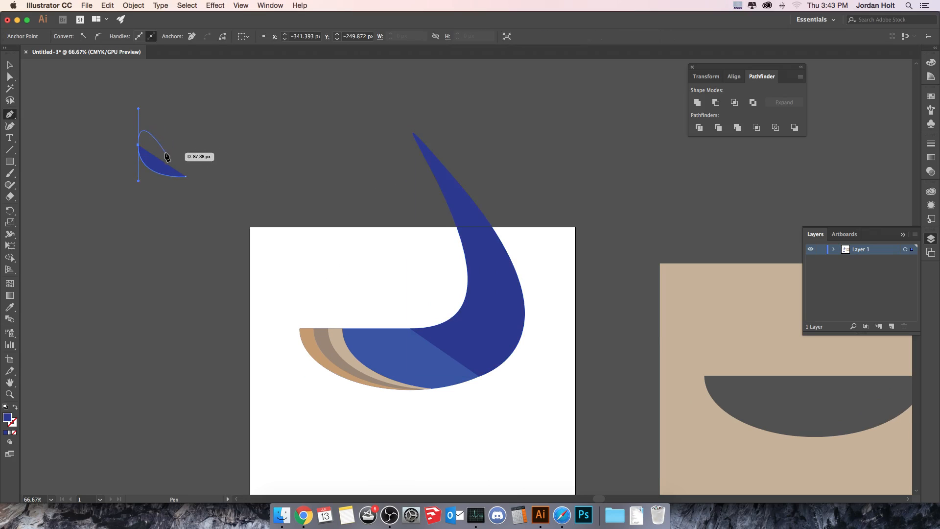
click(156, 150)
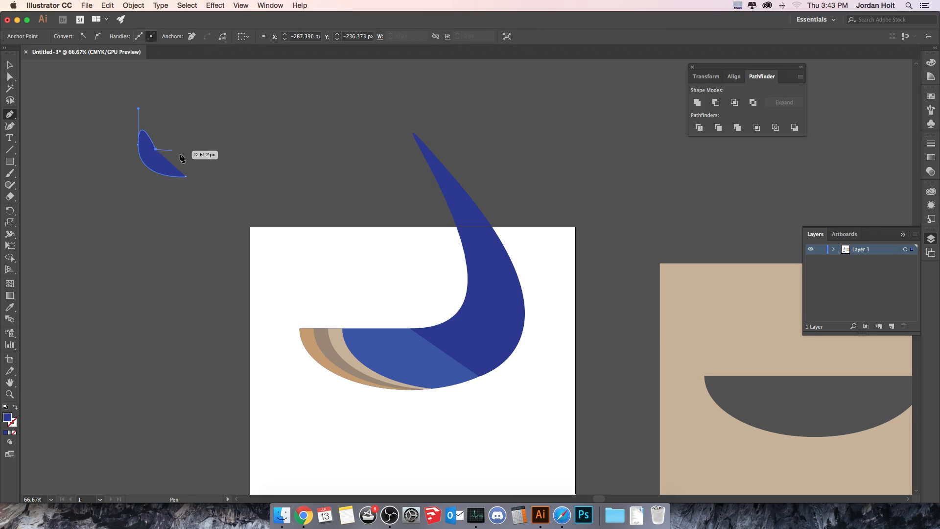
drag(189, 176, 163, 204)
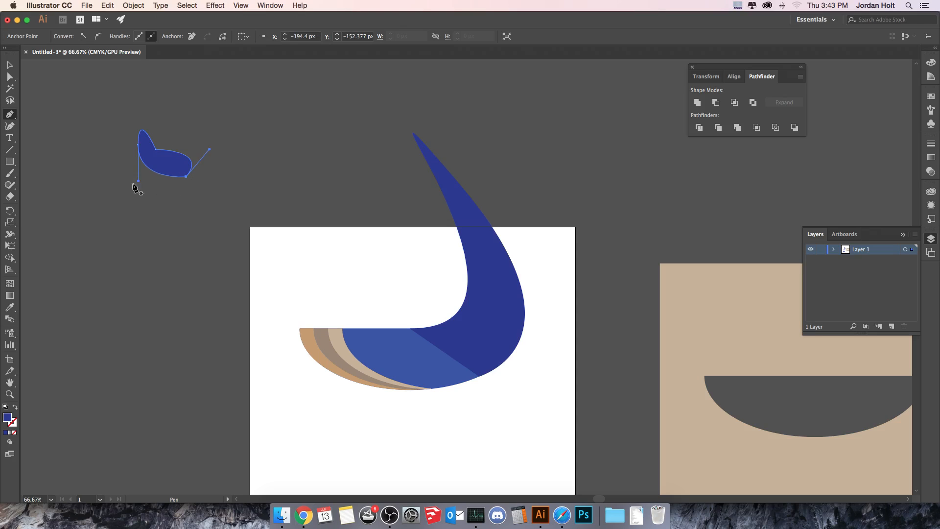
click(9, 64)
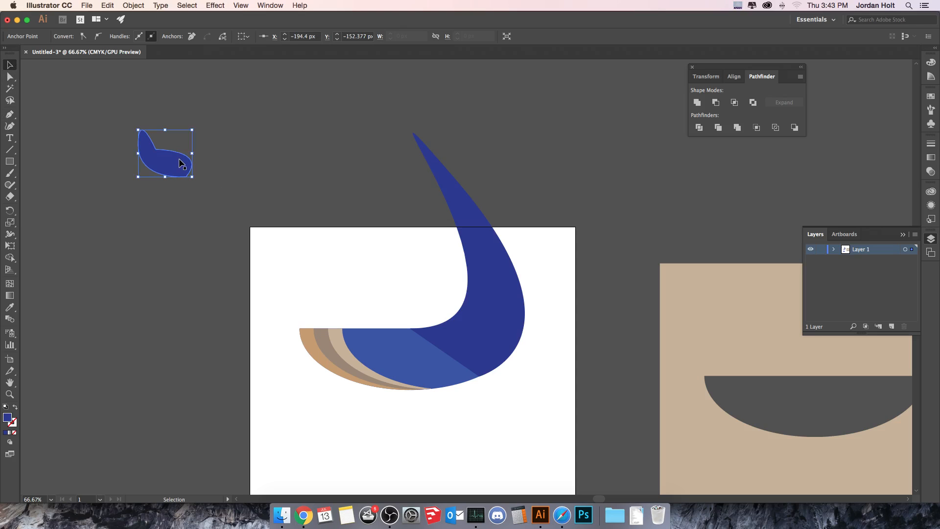
key(super+v)
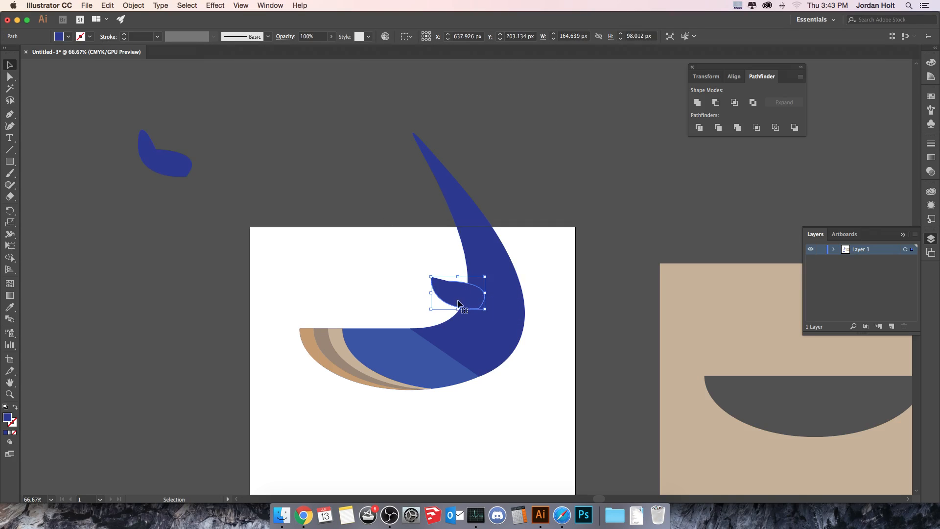
drag(458, 303, 249, 133)
key(Delete)
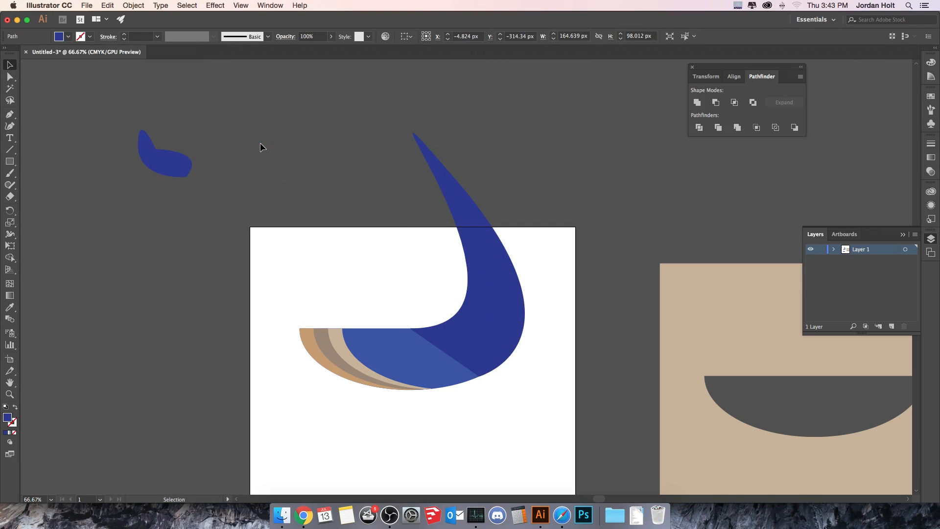
Place a copy of the fluke shape beside the original and reflect it across the vertical axis
click(166, 169)
key(super+v)
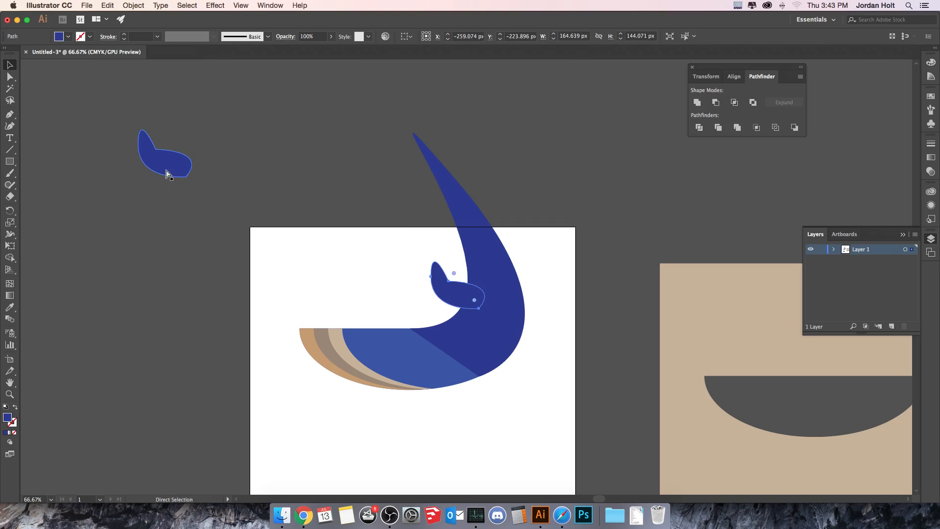
drag(462, 298, 219, 145)
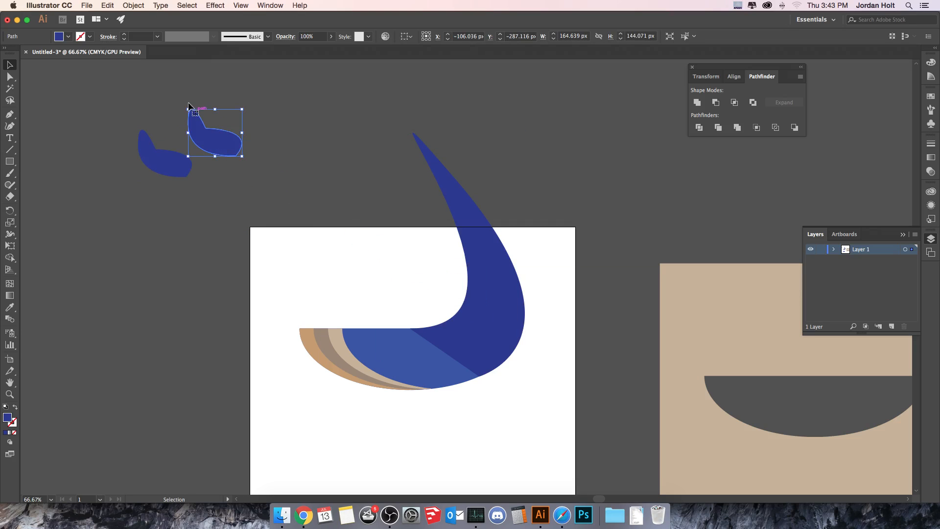
click(133, 6)
mouse_move(159, 23)
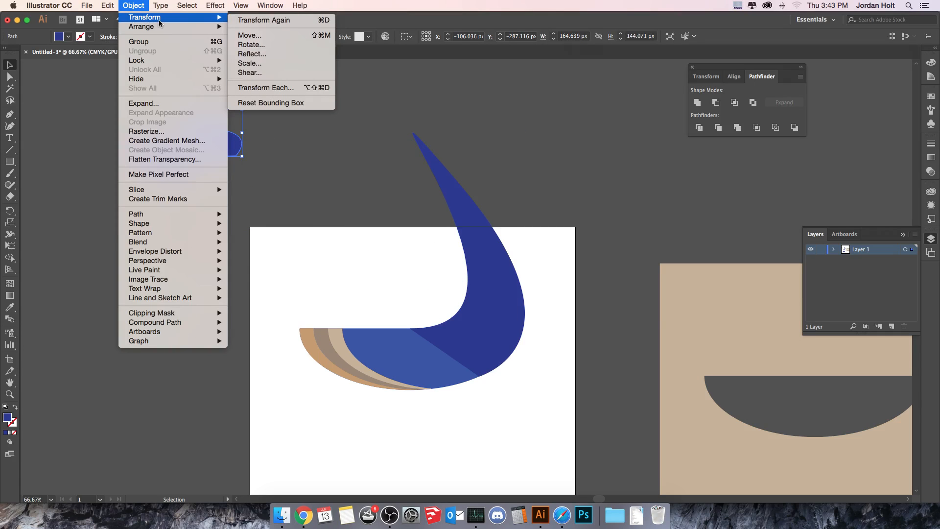
click(248, 54)
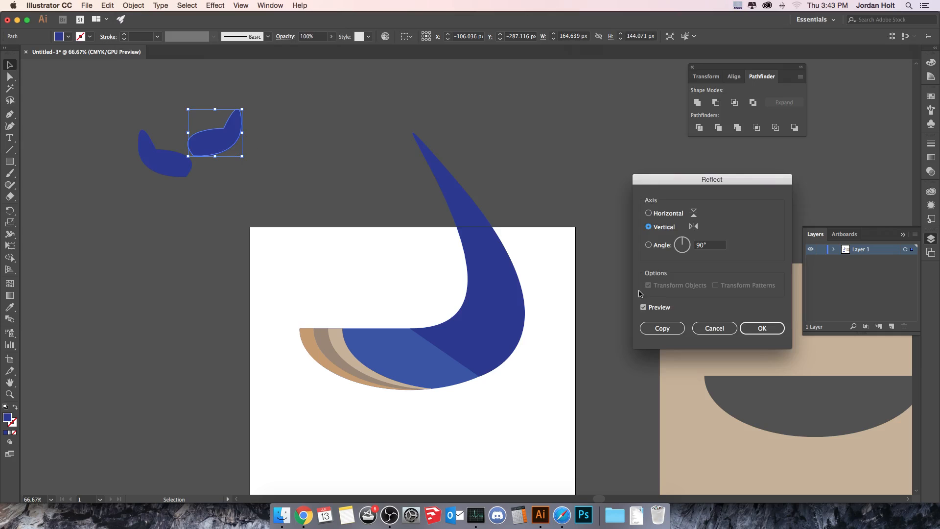
click(762, 328)
Overlap the mirrored fluke with the original at the same height and unite both into one symmetrical tail fin
drag(215, 144, 230, 177)
click(103, 142)
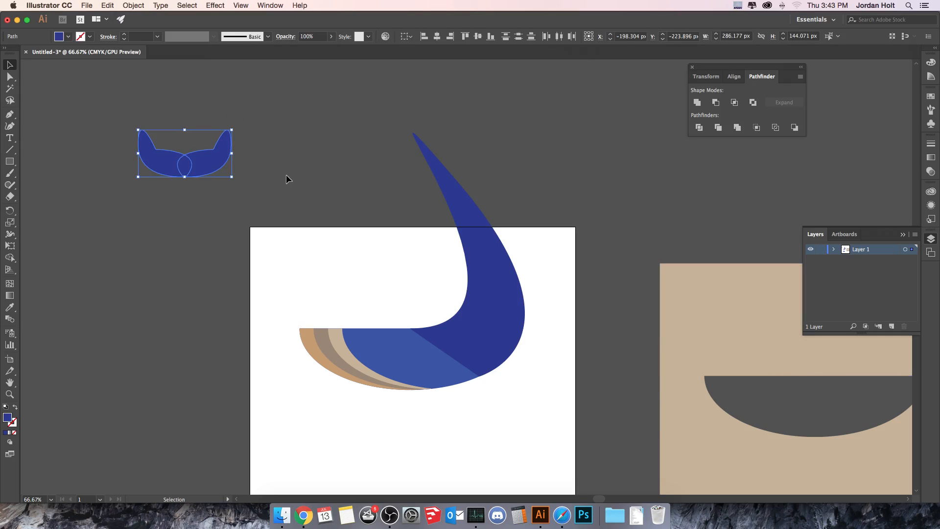
click(698, 103)
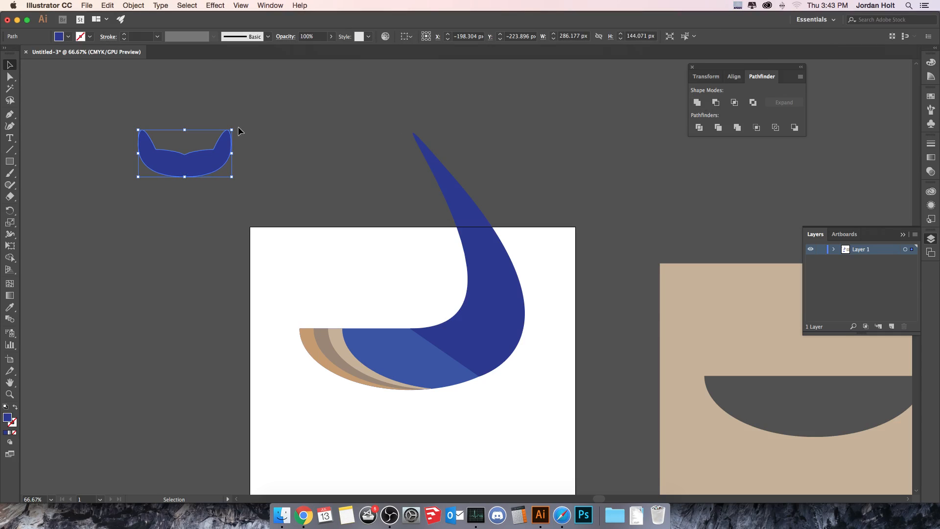
Tilt the tail fin counterclockwise, place it across the upper part of the tail, and scale it down slightly
drag(238, 127, 238, 94)
drag(225, 152, 483, 190)
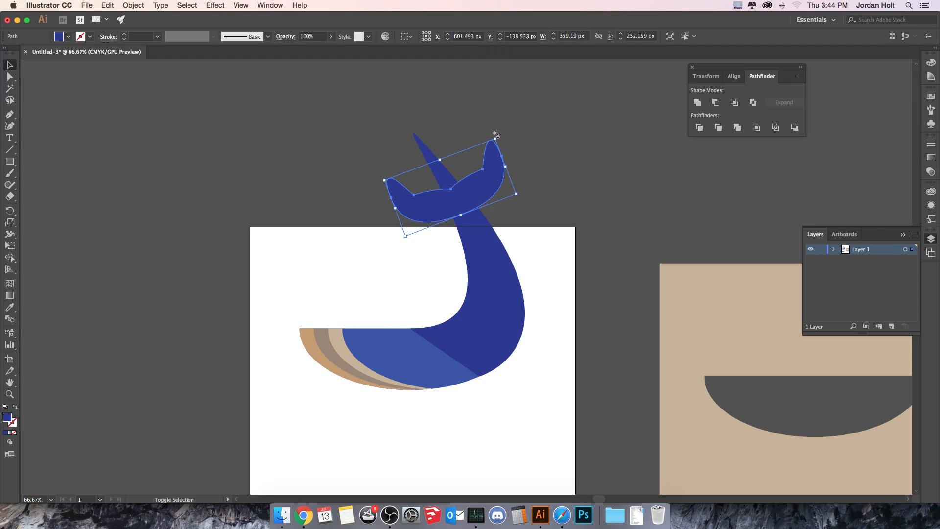
mouse_move(496, 142)
mouse_down()
mouse_move(482, 181)
mouse_move(494, 144)
mouse_move(488, 152)
mouse_up()
drag(467, 191, 473, 188)
click(537, 202)
Erase the pointed tip of the tail that sticks out above the fin
click(465, 260)
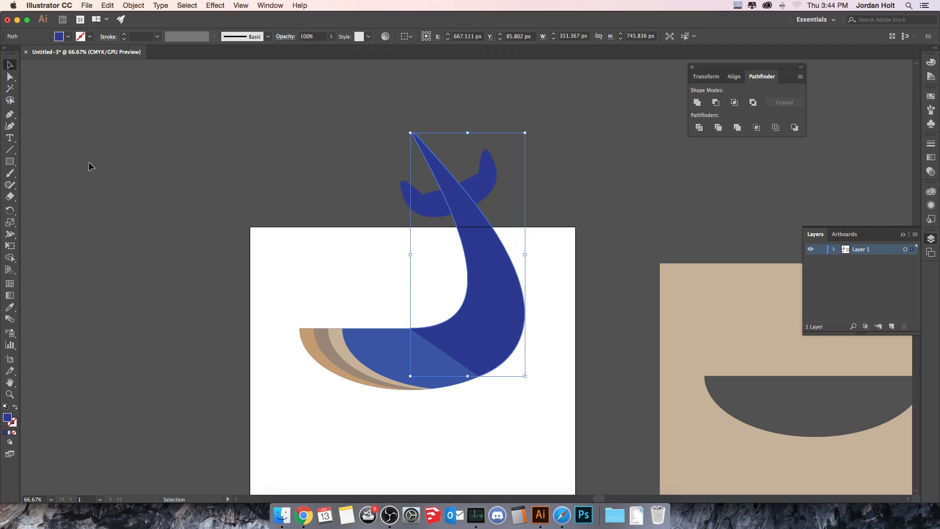
click(10, 197)
mouse_move(435, 192)
mouse_down()
mouse_move(462, 181)
mouse_move(430, 192)
mouse_move(423, 181)
mouse_move(434, 176)
mouse_move(451, 184)
mouse_move(413, 130)
mouse_move(439, 172)
mouse_move(429, 173)
mouse_move(431, 160)
mouse_move(443, 182)
mouse_move(457, 176)
mouse_move(439, 196)
mouse_up()
key(v)
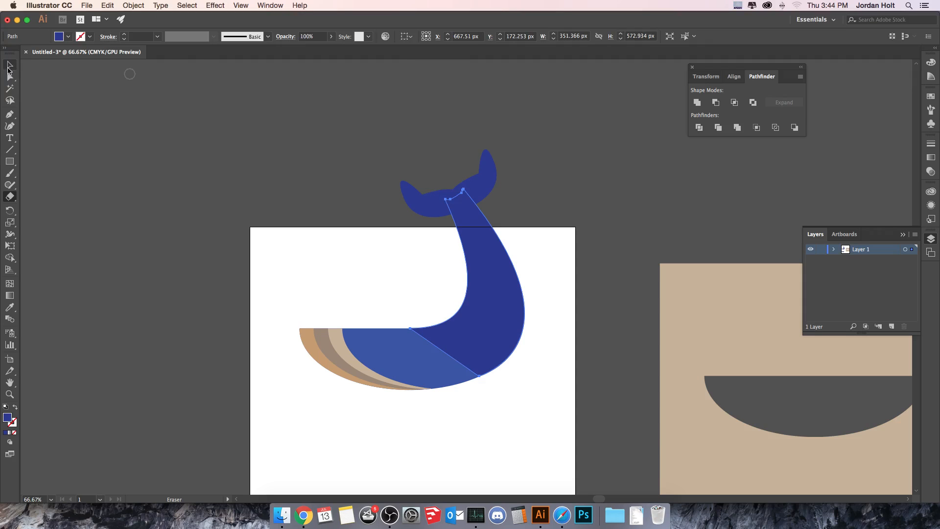
click(221, 105)
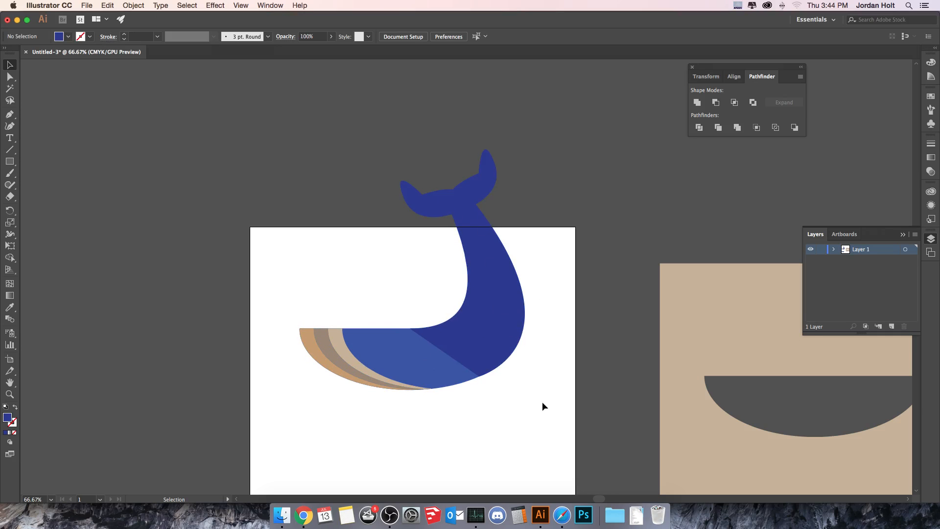
Examine up close how the tail's outer curve meets the lower edge of the half-ellipse body
key(super+equal)
drag(506, 414, 455, 321)
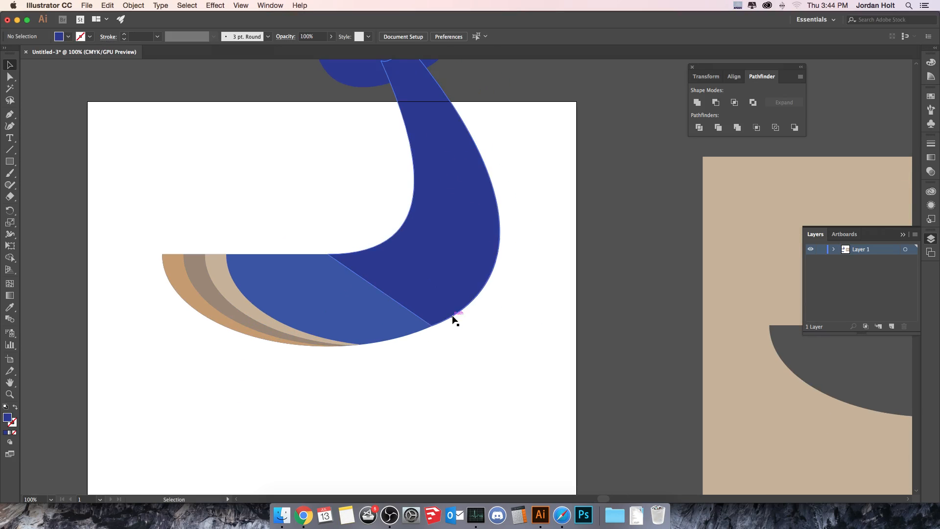
key(super+equal)
key(super+equal)
key(super+equal)
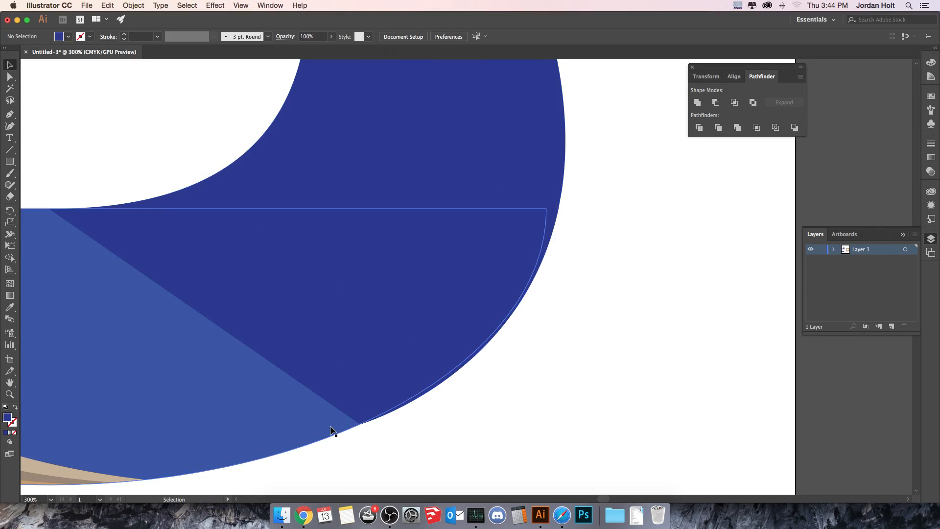
key(super+minus)
key(super+minus)
key(super+minus)
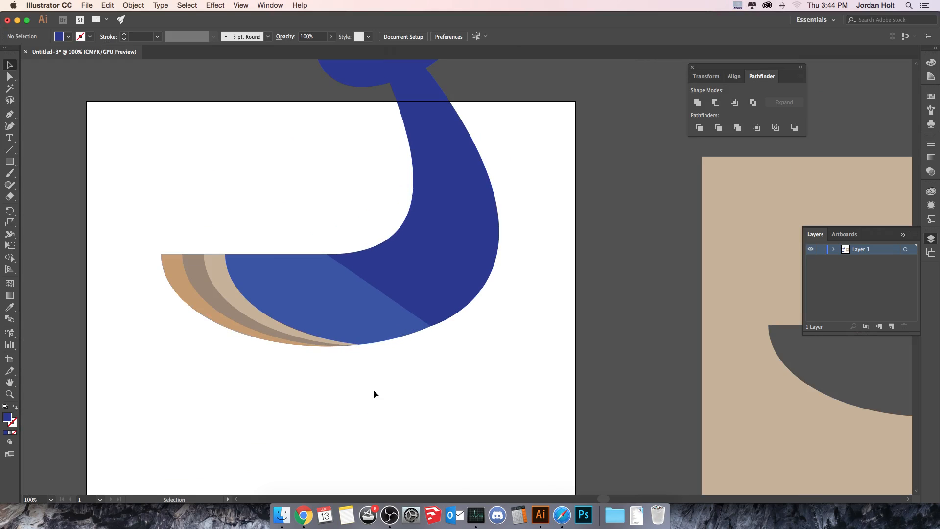
key(super+minus)
drag(377, 388, 459, 374)
scroll(457, 335, up, 1)
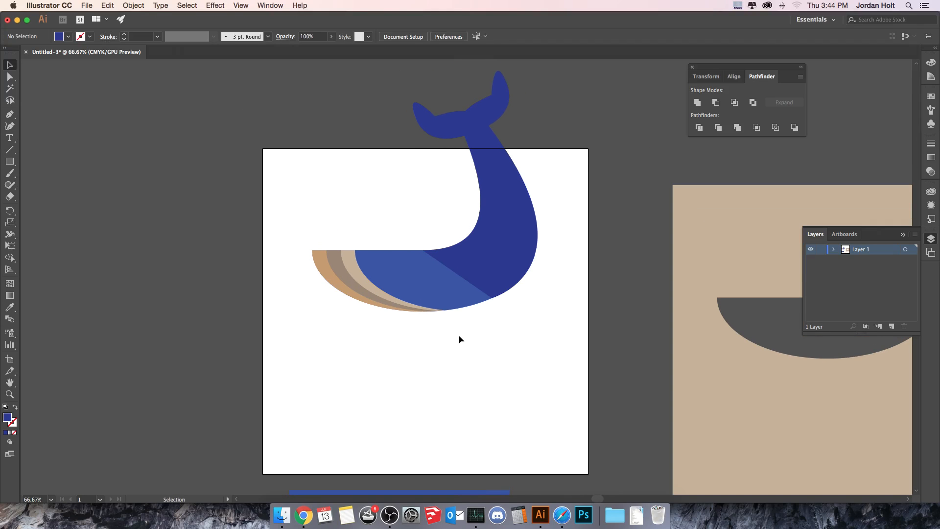
Recolor the tail and the tail fin with the body's medium blue, sampled with the Eyedropper
click(477, 269)
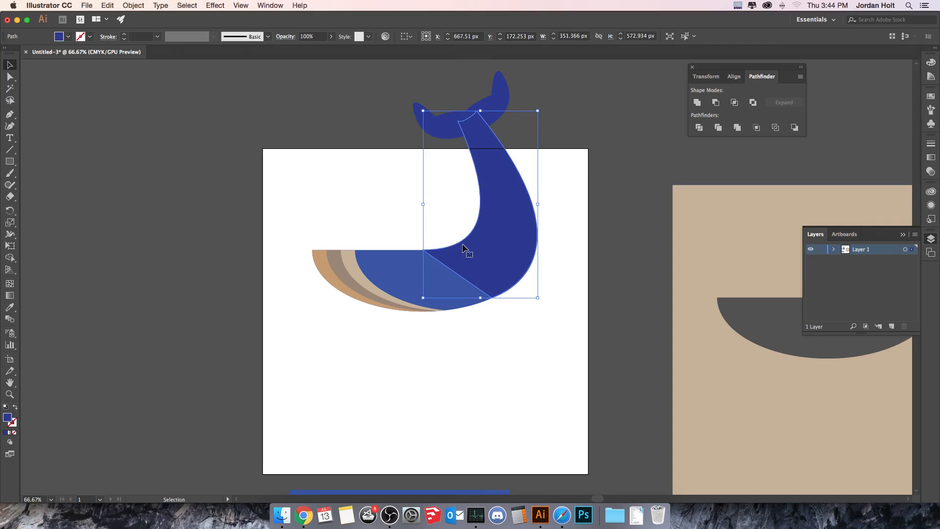
scroll(463, 248, up, 1)
shift+click(441, 131)
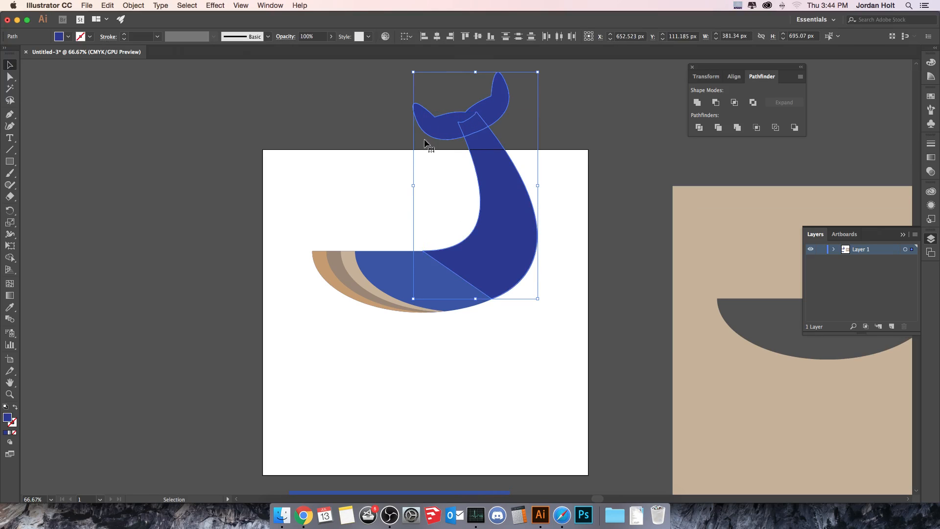
click(9, 309)
click(380, 270)
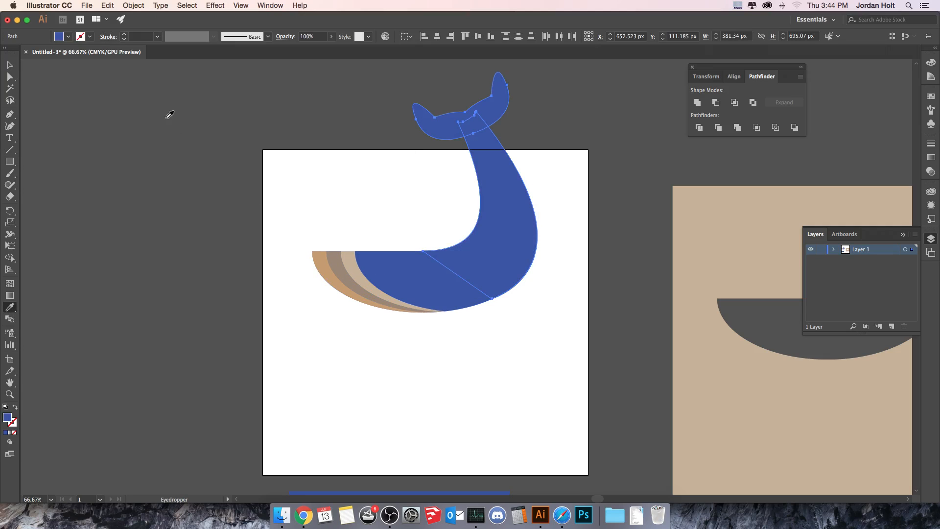
click(12, 66)
click(294, 187)
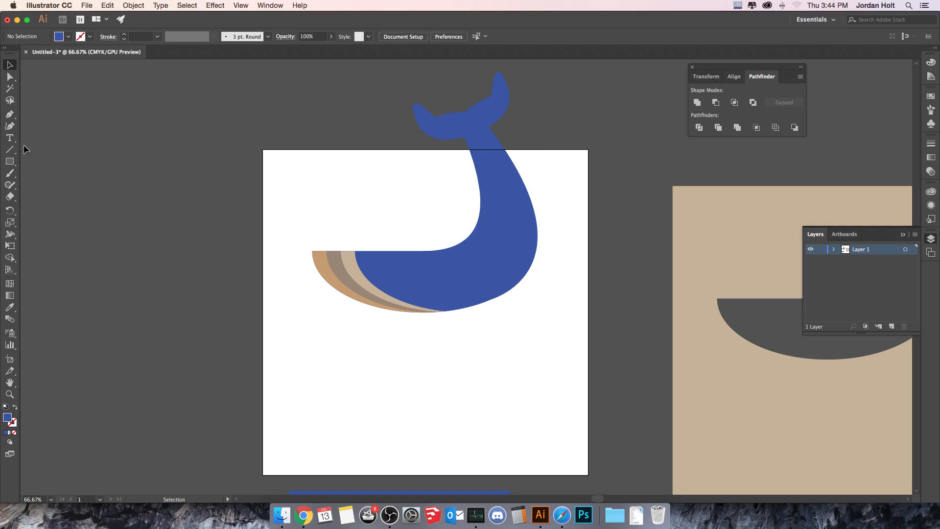
Draw a long, narrow closed flipper shape with the Pen tool below the belly stripes, about 84 by 311 px
click(9, 114)
click(321, 322)
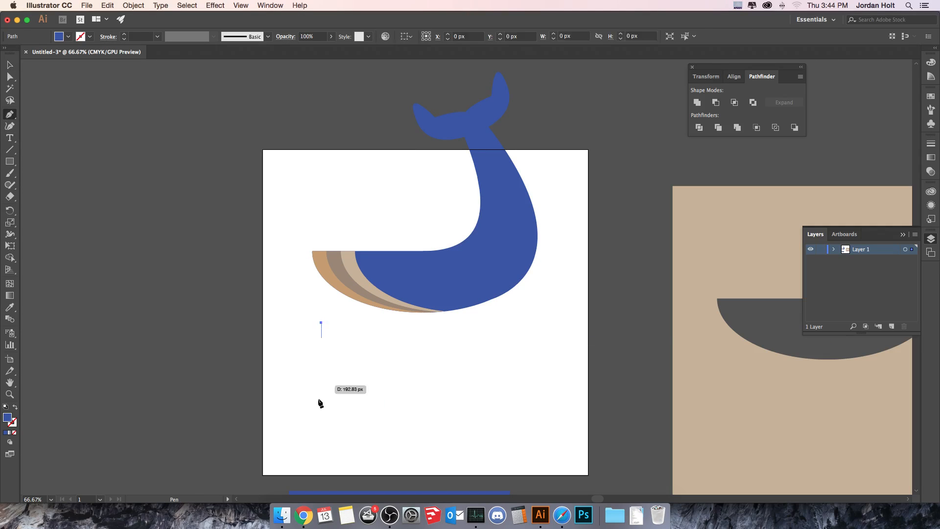
drag(329, 415, 354, 440)
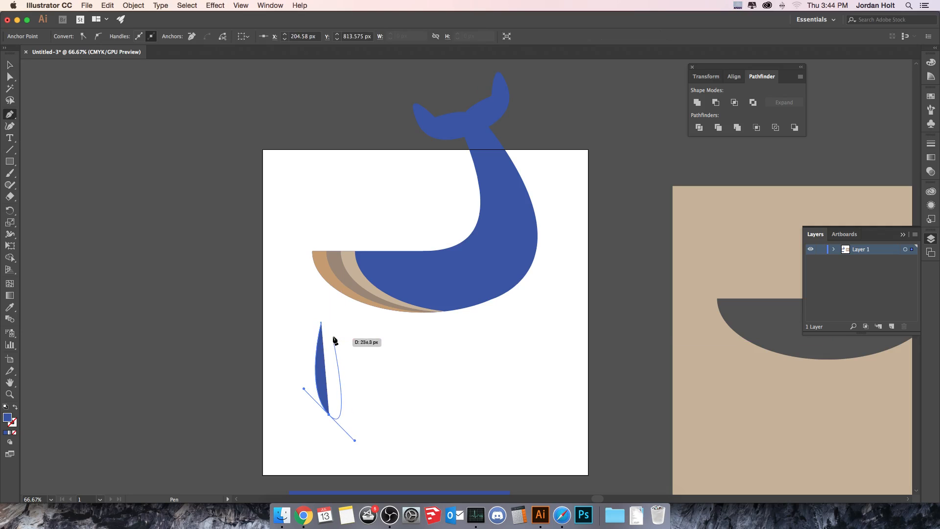
drag(337, 355, 307, 342)
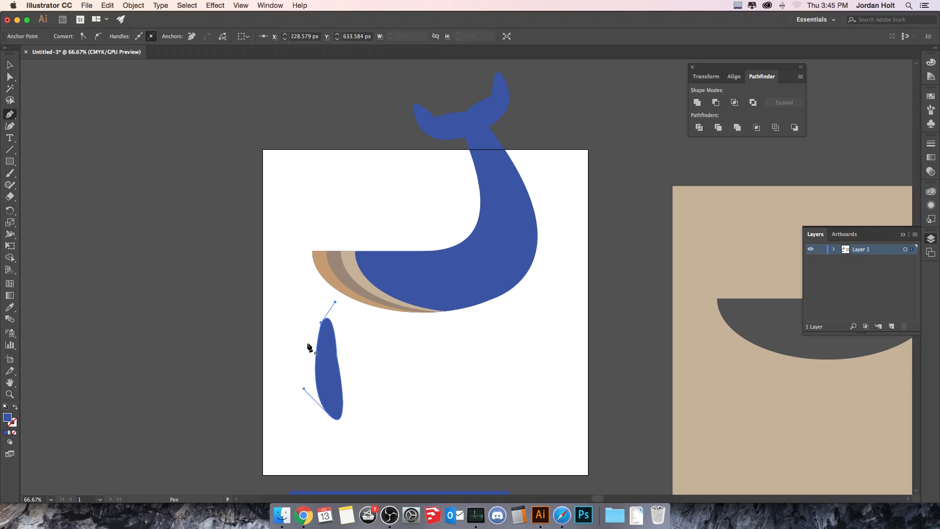
key(v)
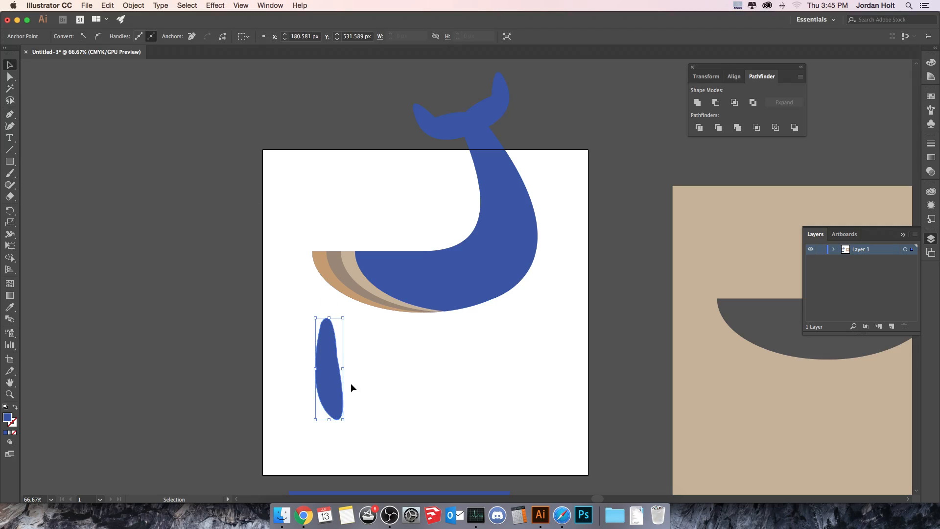
Place the flipper under the middle of the body, tilted toward the tail, and add a more upright copy on its head side
drag(330, 387, 446, 351)
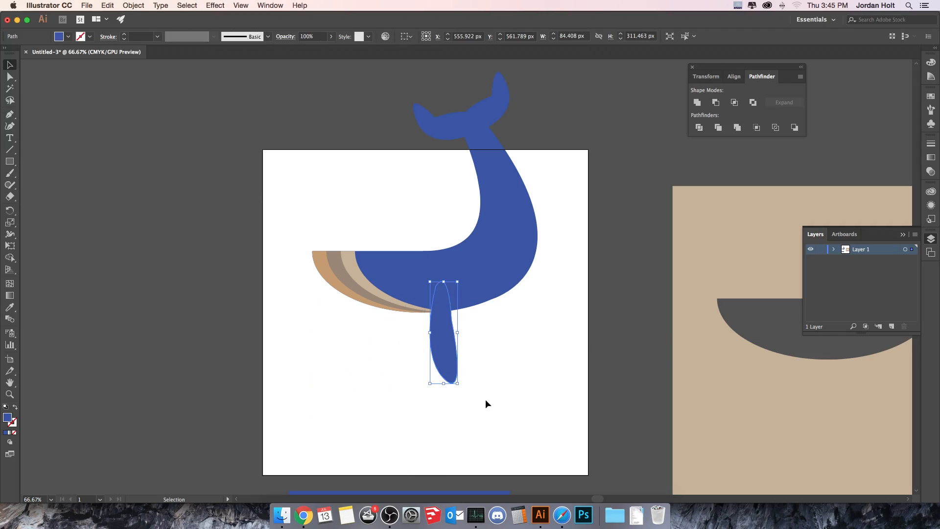
drag(460, 387, 461, 345)
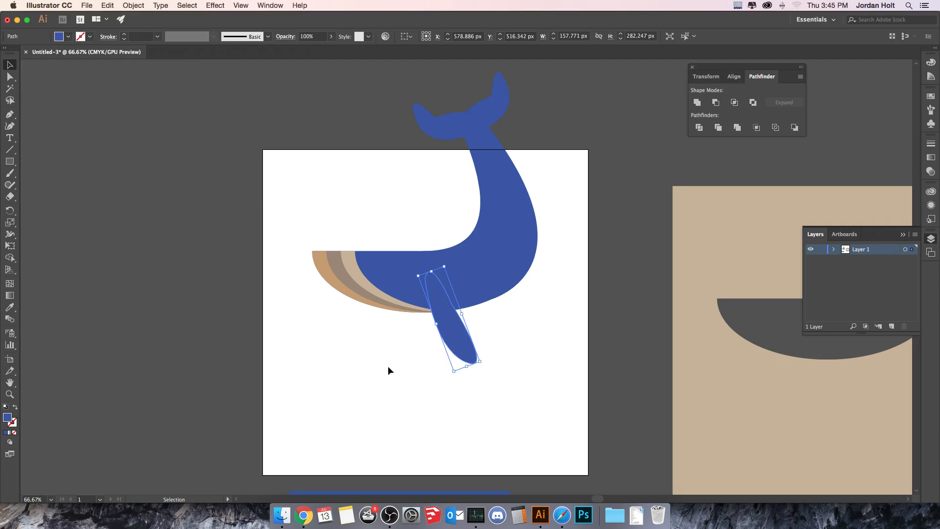
click(389, 367)
click(457, 350)
drag(459, 352, 439, 349)
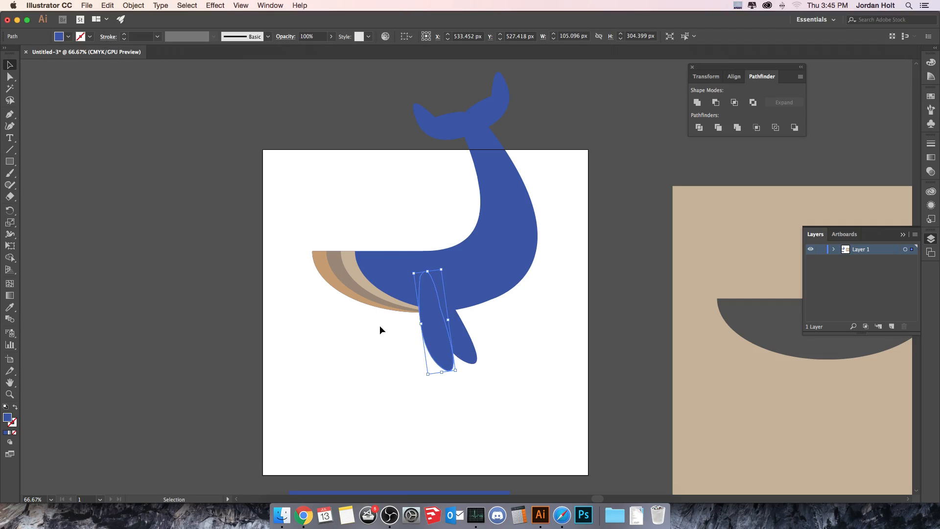
Fill the copied flipper with the lighter grayish blue 6177AD
scroll(380, 327, up, 1)
click(69, 37)
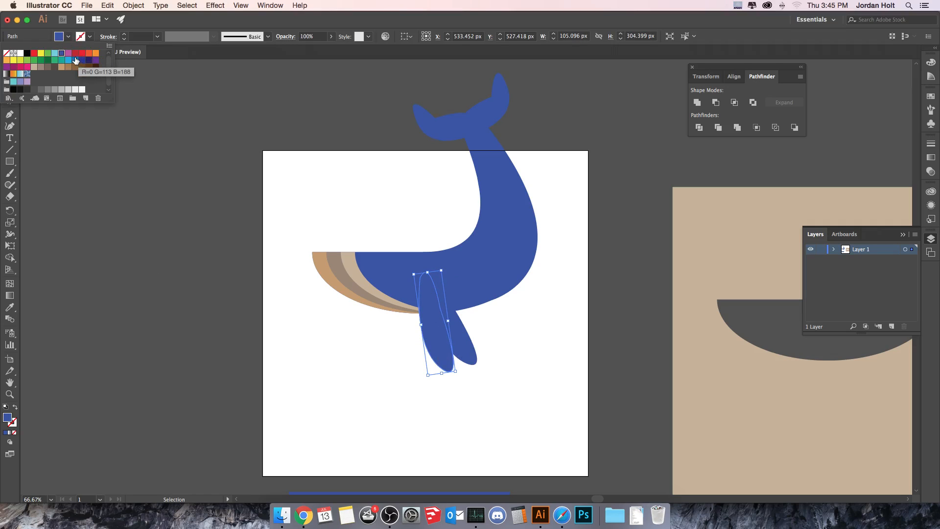
click(93, 250)
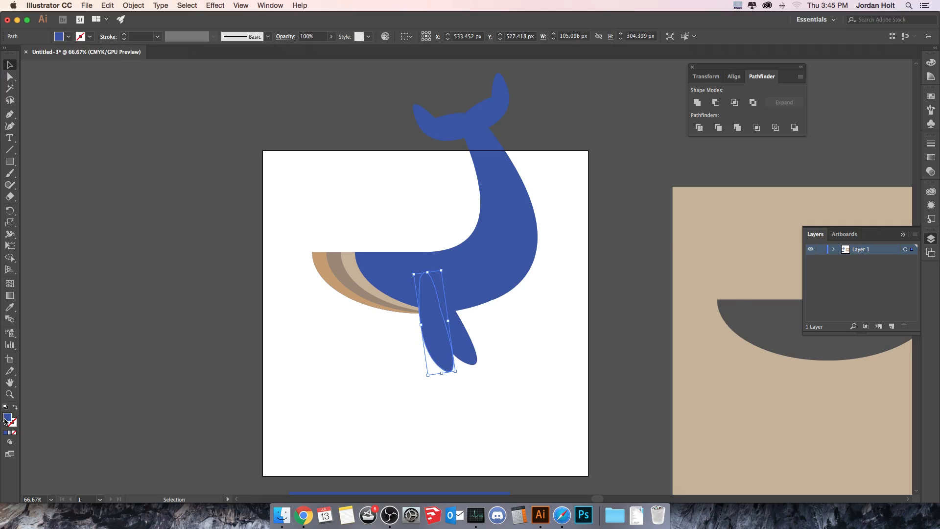
double_click(6, 419)
mouse_move(560, 273)
mouse_down()
mouse_move(531, 271)
mouse_move(544, 271)
mouse_up()
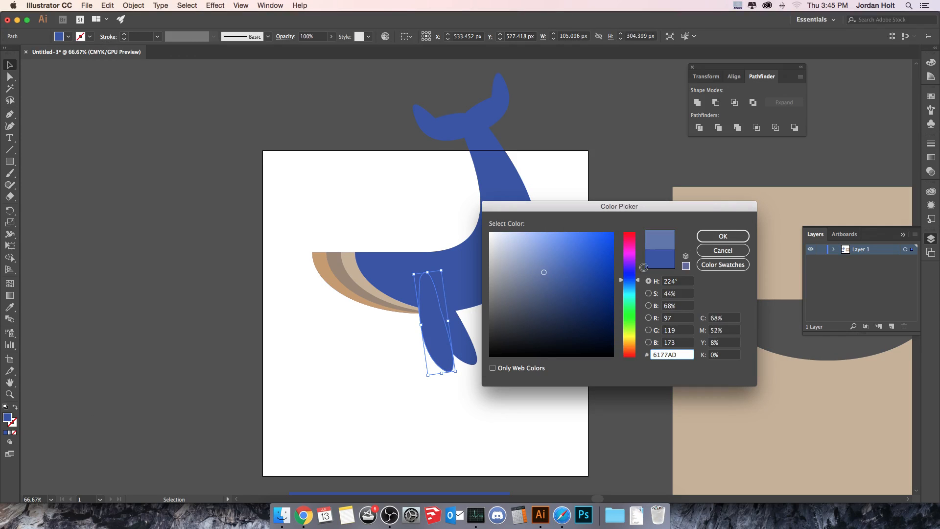
click(723, 236)
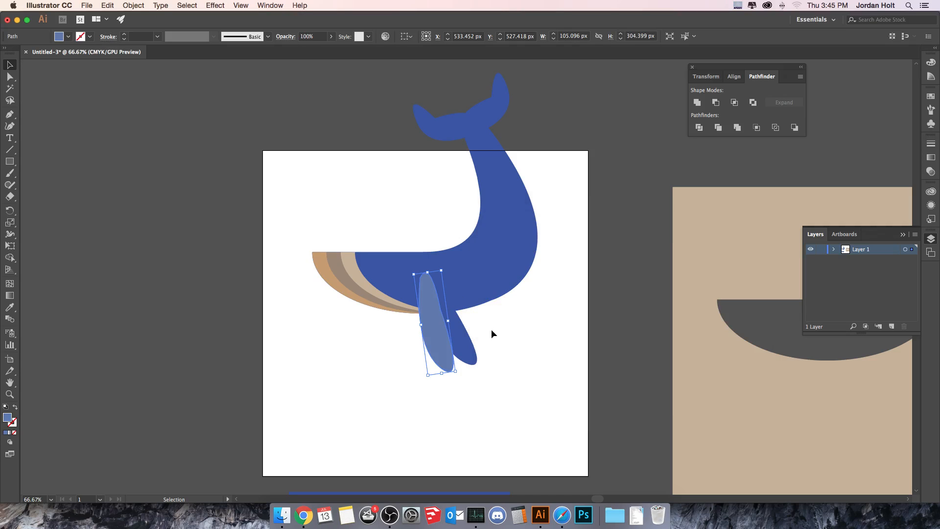
Send the lighter flipper to the back and shift it slightly upward behind the body
click(141, 6)
mouse_move(155, 27)
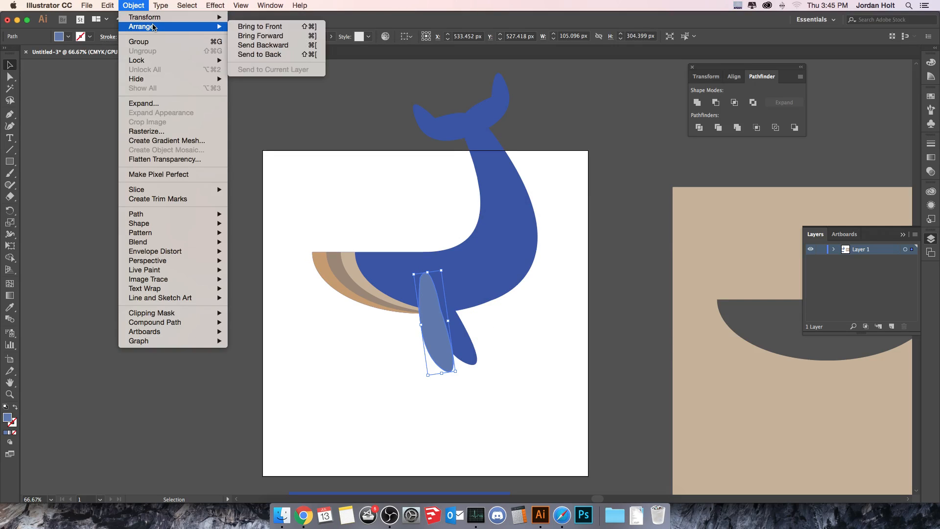
click(282, 55)
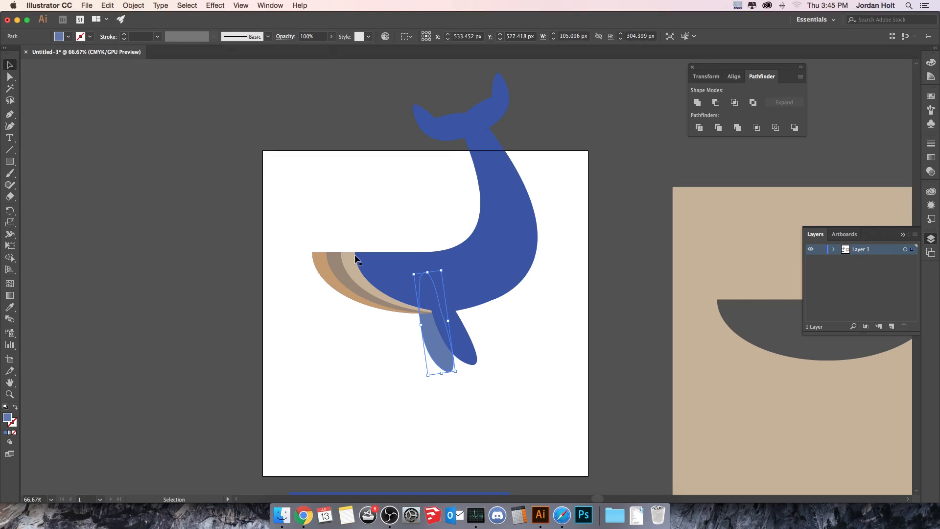
click(412, 348)
click(437, 352)
drag(436, 352, 437, 351)
click(392, 391)
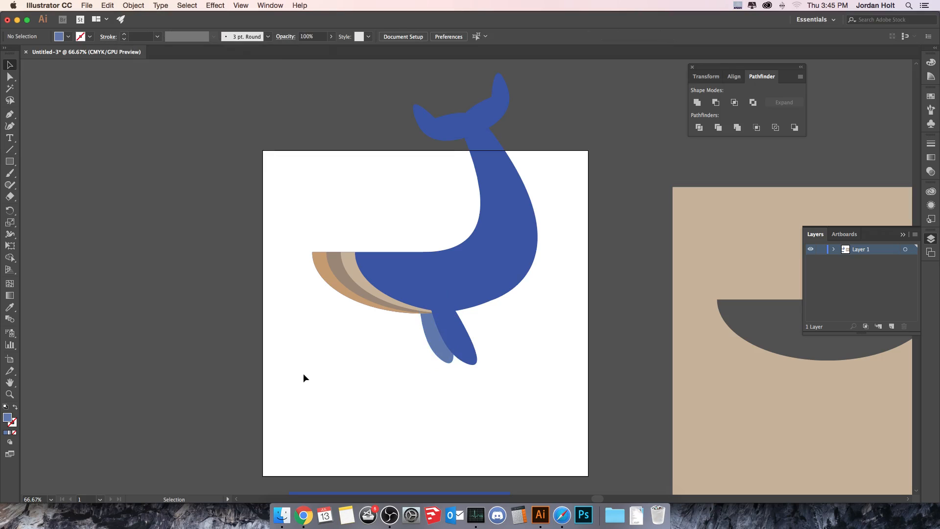
Narrow the tail very slightly from its outer side to fit the body's outline
click(526, 254)
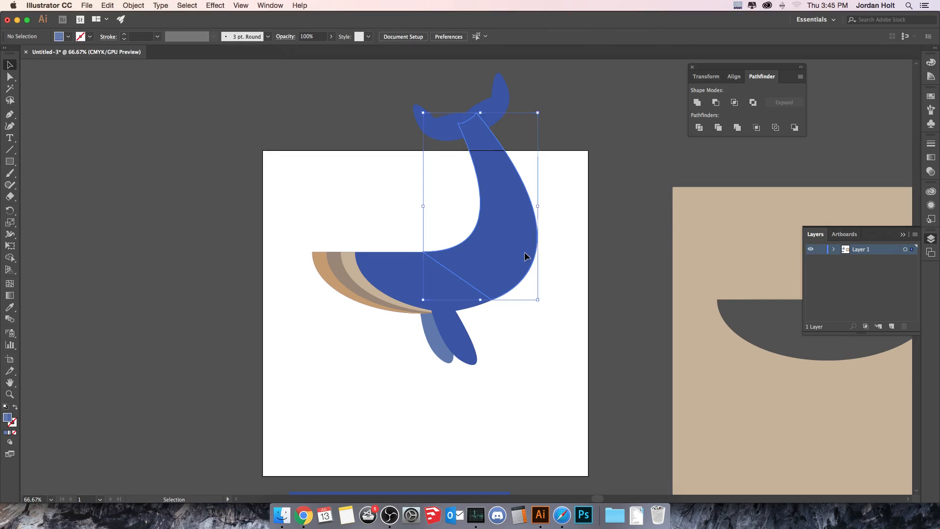
drag(537, 209, 537, 204)
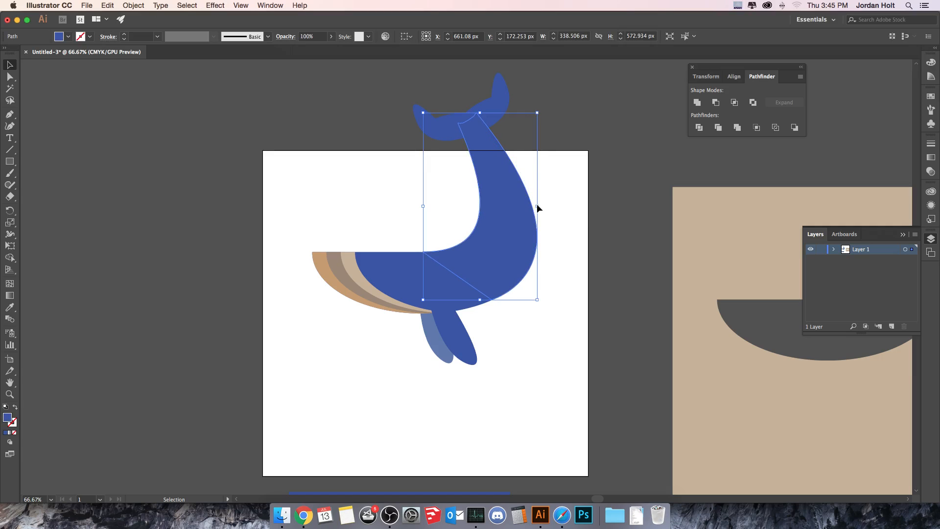
click(552, 214)
Enlarge the half-ellipse body together with its belly stripes toward the head to about 708 by 197 px
drag(534, 350, 523, 296)
click(426, 245)
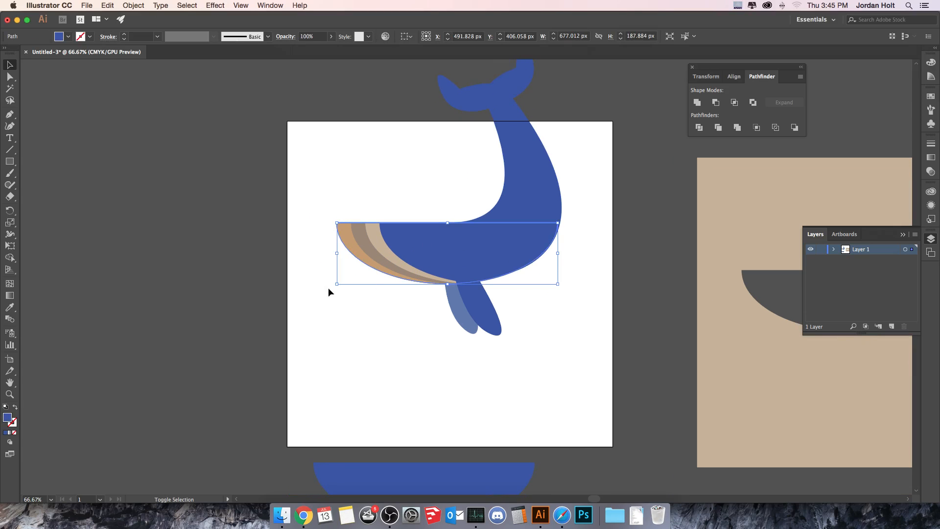
shift+click(360, 253)
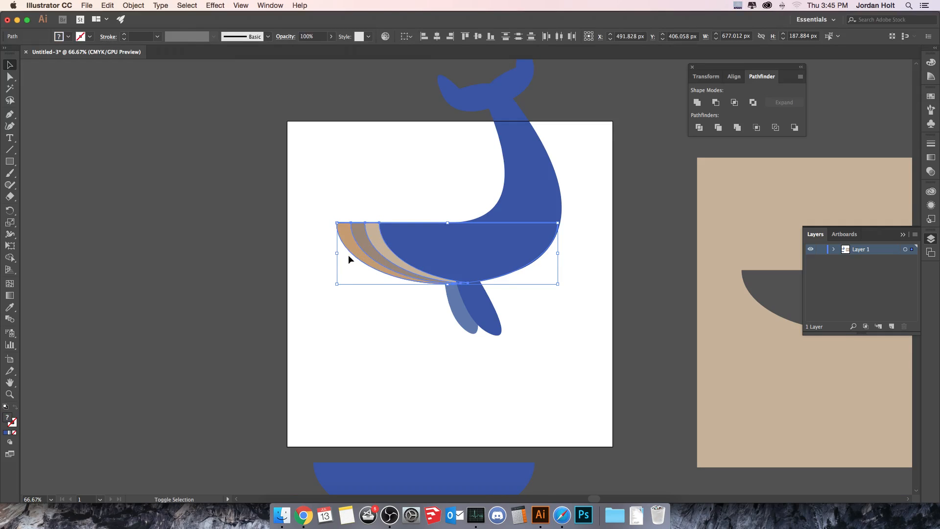
drag(334, 289, 325, 291)
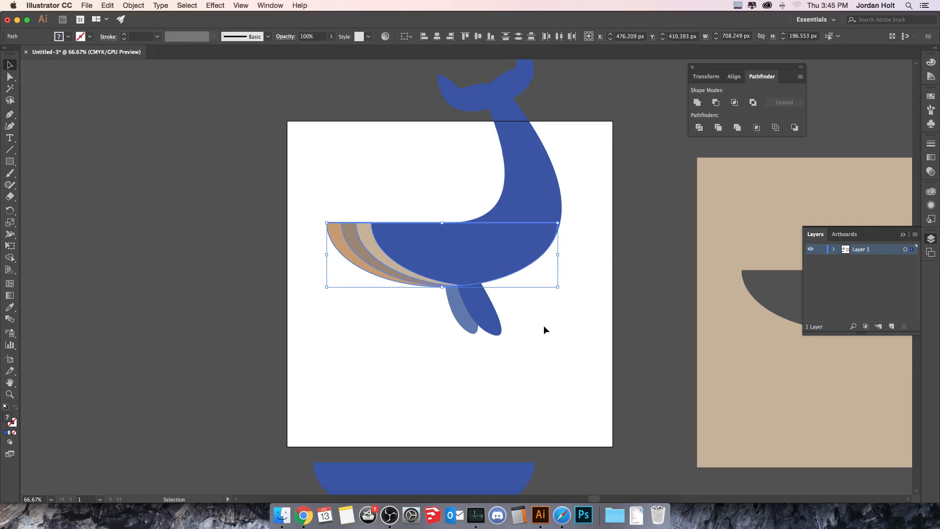
click(541, 373)
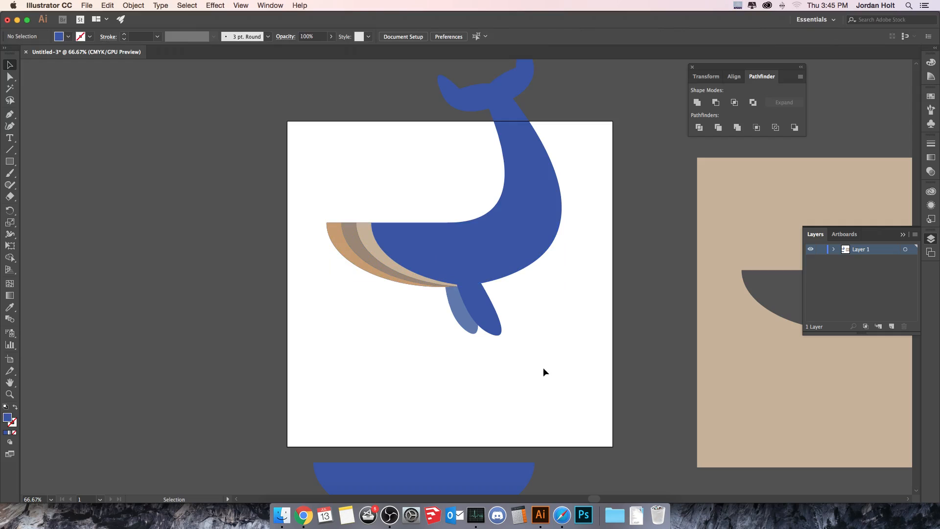
Draw a white ellipse without stroke, about 35.5 by 58 px, on the whale's head as the eye
scroll(539, 333, up, 2)
scroll(539, 333, right, 2)
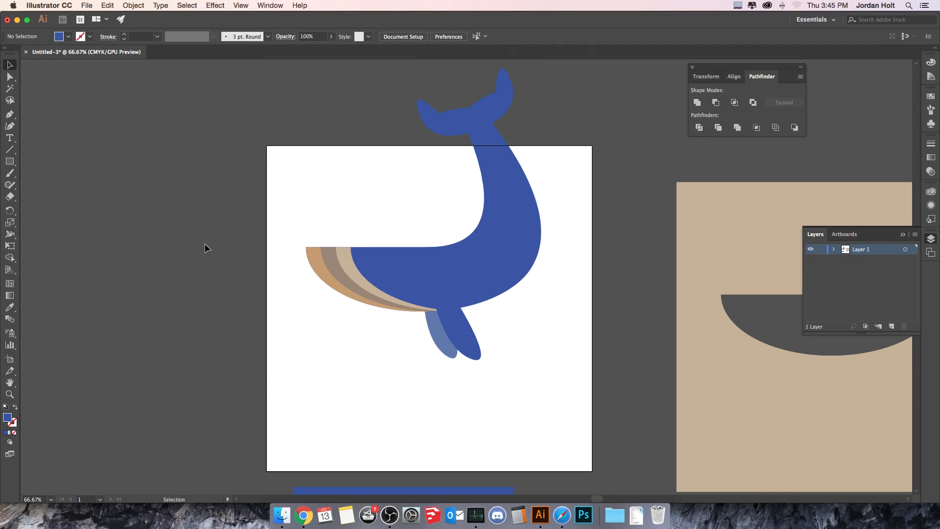
drag(10, 162, 49, 185)
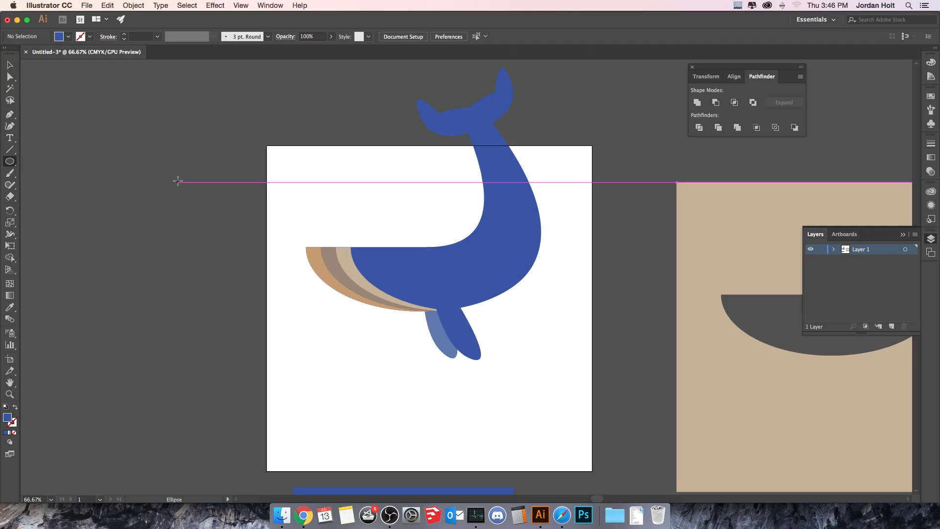
key(super+equal)
key(super+equal)
key(super+equal)
drag(195, 200, 275, 268)
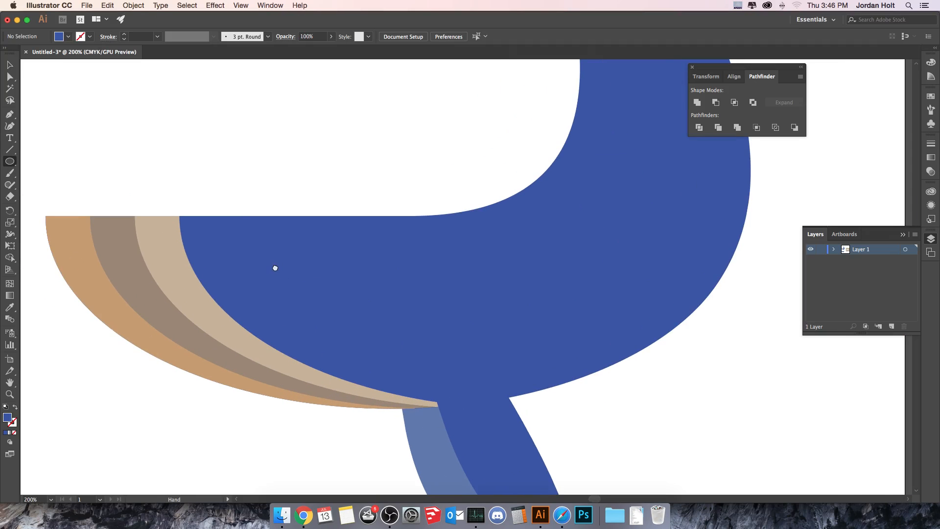
click(69, 37)
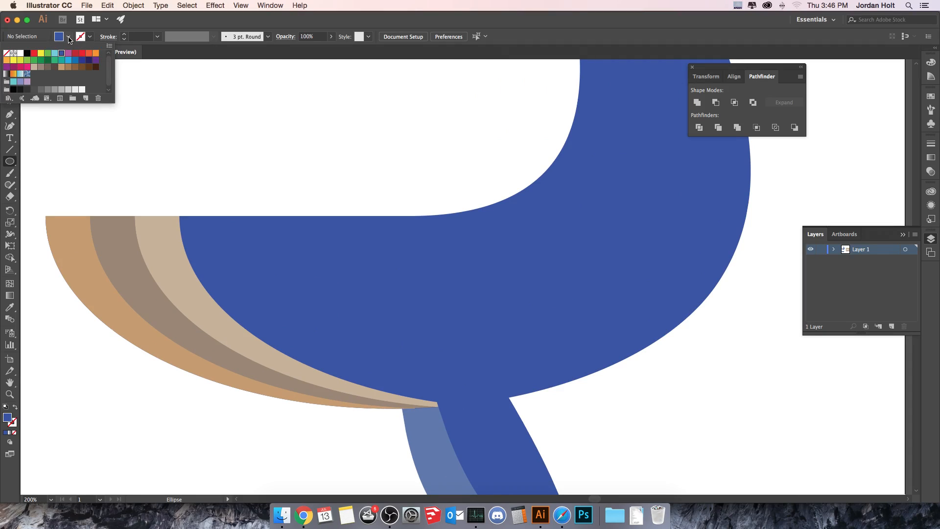
click(20, 54)
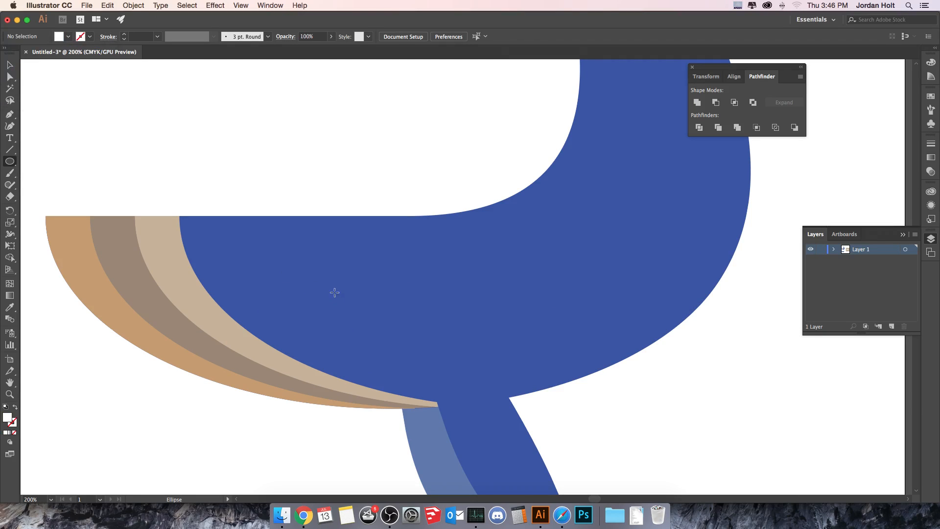
drag(334, 292, 369, 348)
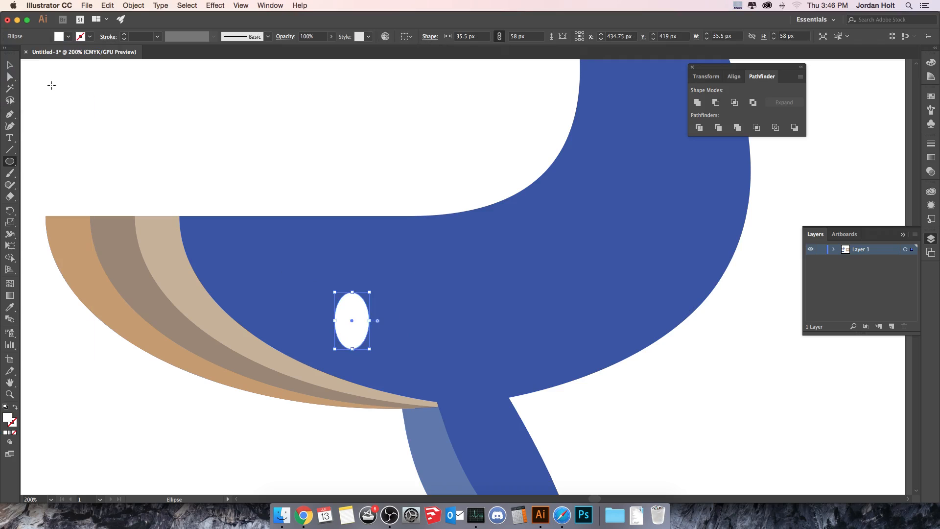
Draw a second ellipse about 33 by 49.5 px, overlapping the upper front part of the white eye
click(13, 67)
click(9, 161)
click(68, 37)
click(171, 147)
click(412, 205)
click(444, 278)
key(super+shift+a)
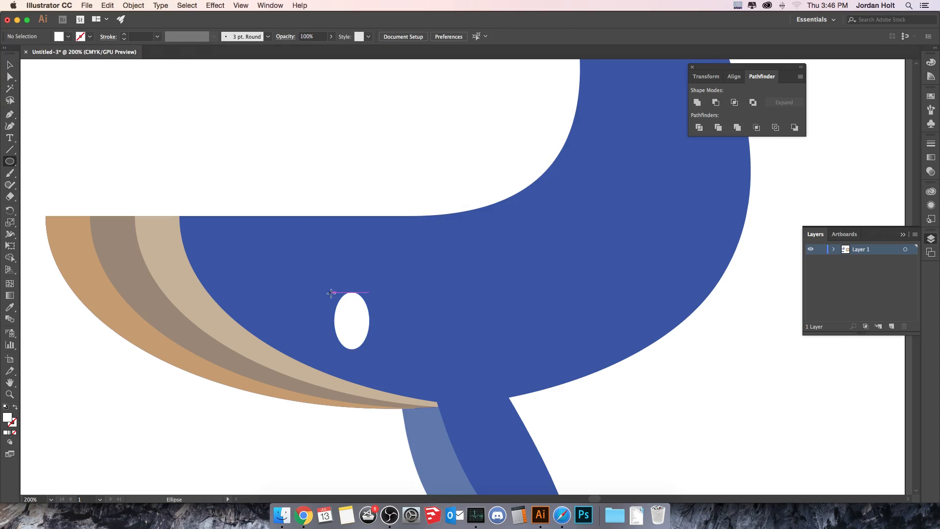
drag(323, 286, 356, 334)
click(11, 66)
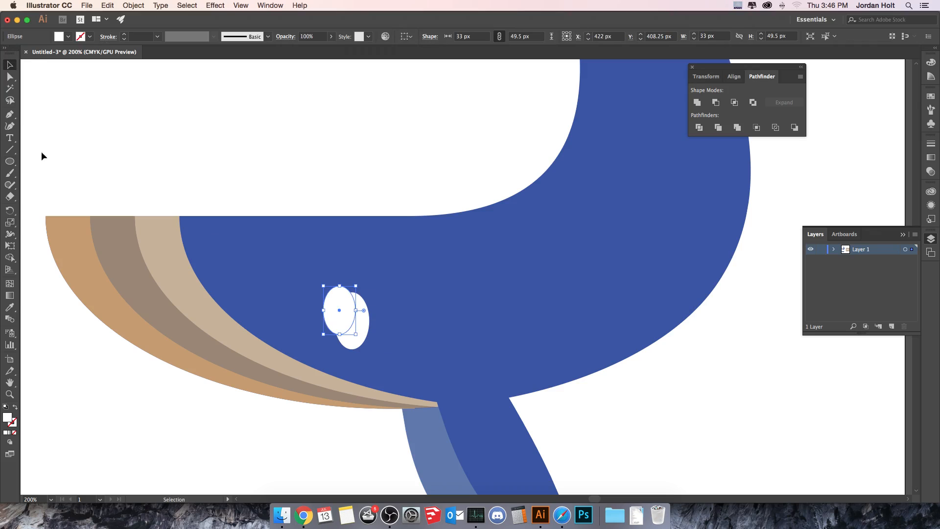
Fill the second eye ellipse with the blue sampled from the whale's body
click(9, 307)
click(245, 254)
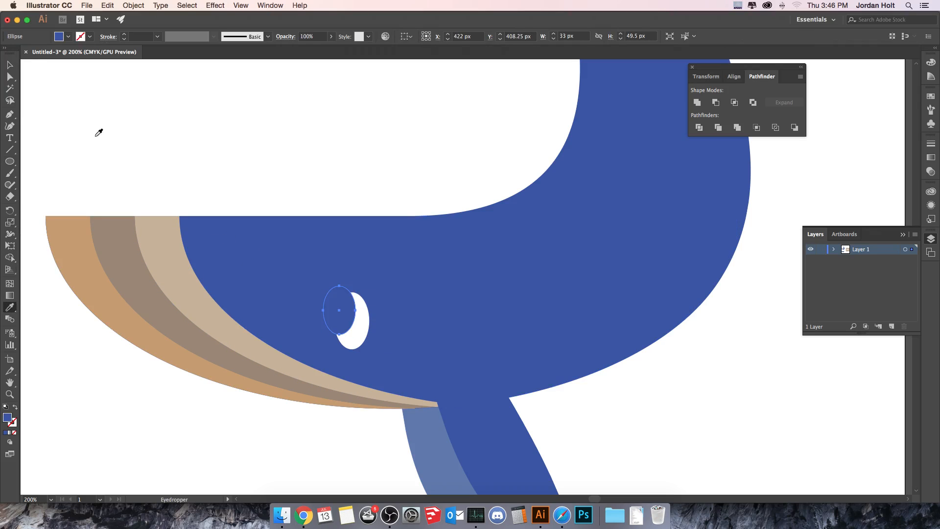
key(v)
click(186, 115)
Shift the blue ellipse over the white one and shrink it so a white crescent remains around it
scroll(351, 274, down, 1)
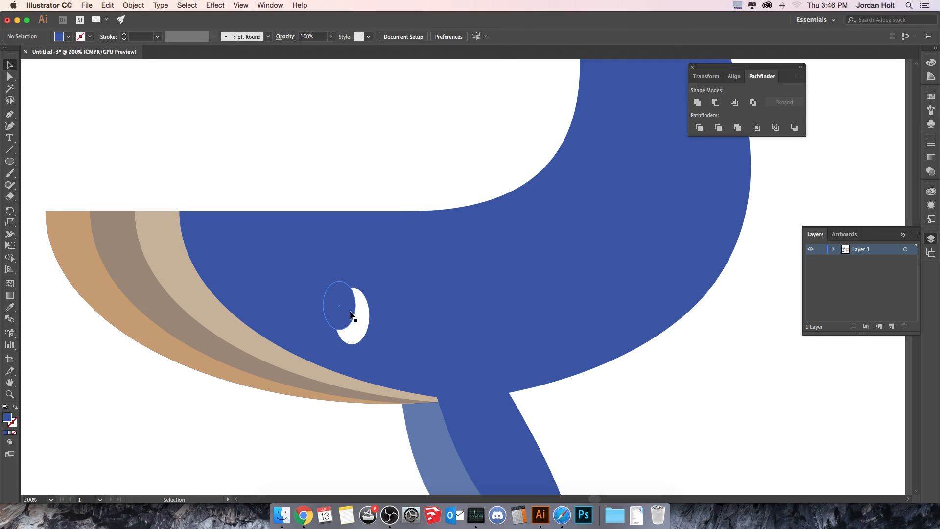
drag(351, 316, 356, 320)
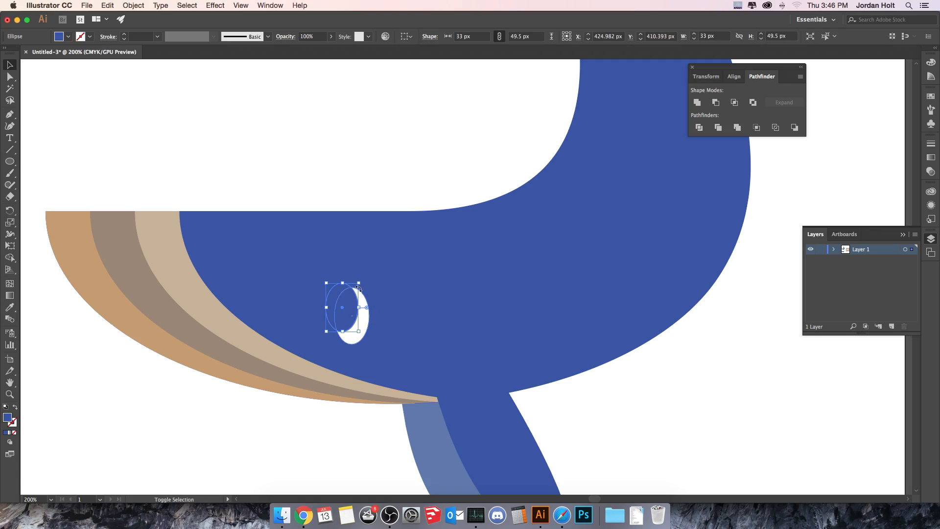
drag(358, 283, 348, 307)
click(293, 145)
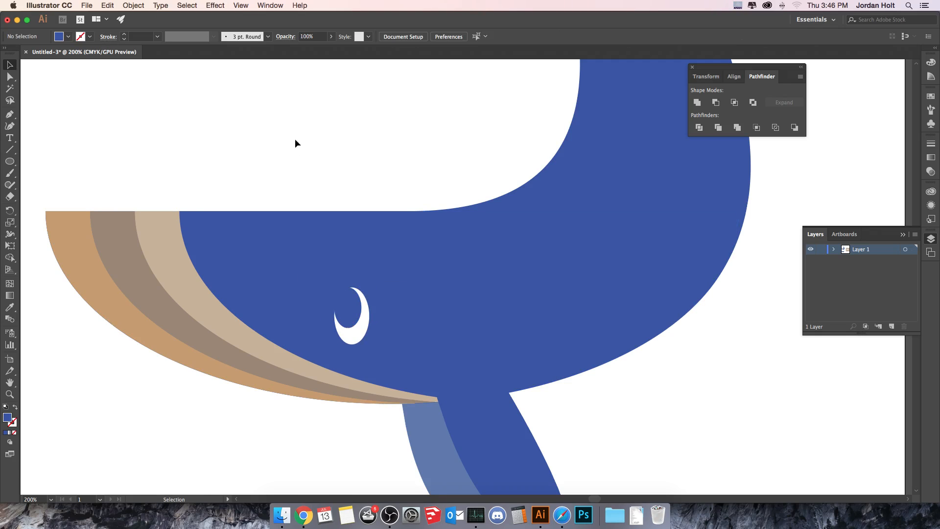
Examine the eye's size in proportion to the whole whale
drag(295, 139, 289, 156)
key(super+minus)
key(super+minus)
key(super+minus)
key(super+minus)
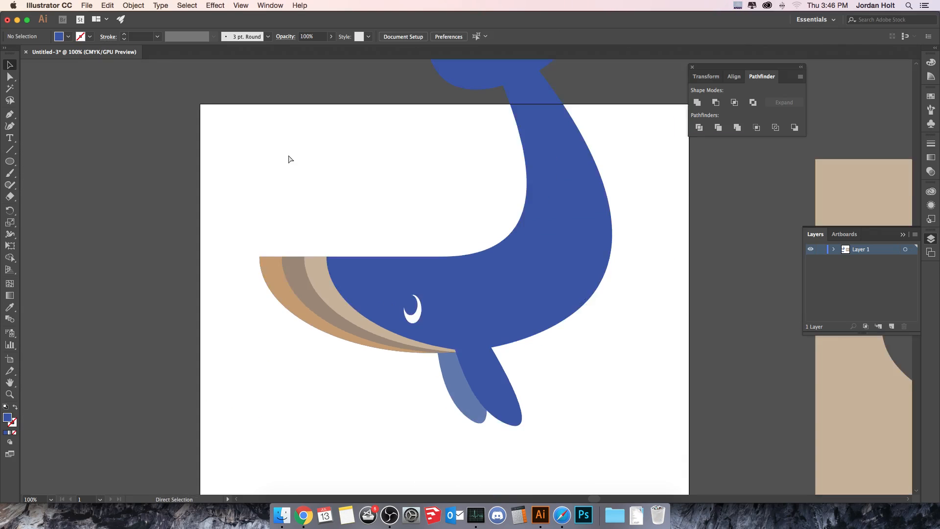
key(super+equal)
key(super+equal)
key(super+equal)
key(super+equal)
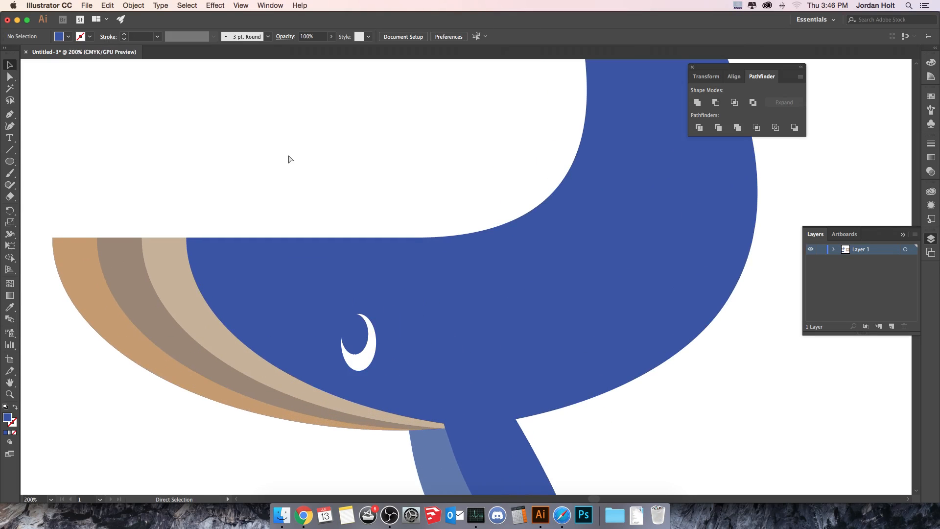
Scale the white and blue eye ellipses down together toward the eye's lower front corner
drag(314, 260, 355, 202)
click(411, 294)
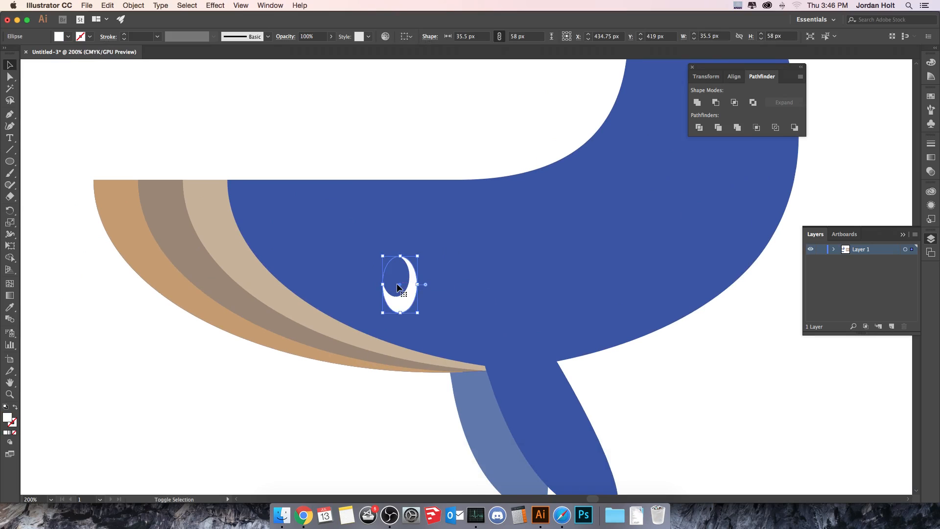
drag(418, 256, 406, 275)
key(super+z)
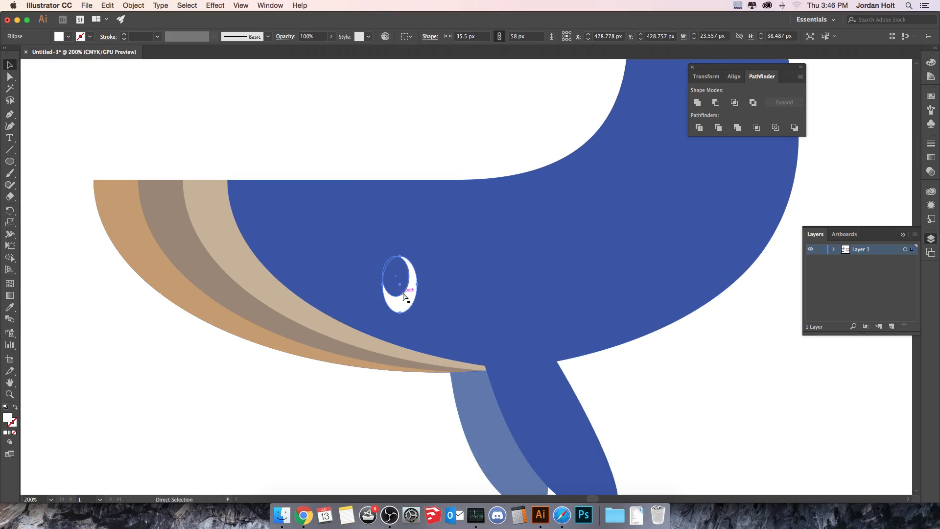
shift+click(405, 284)
drag(419, 254, 402, 280)
click(381, 140)
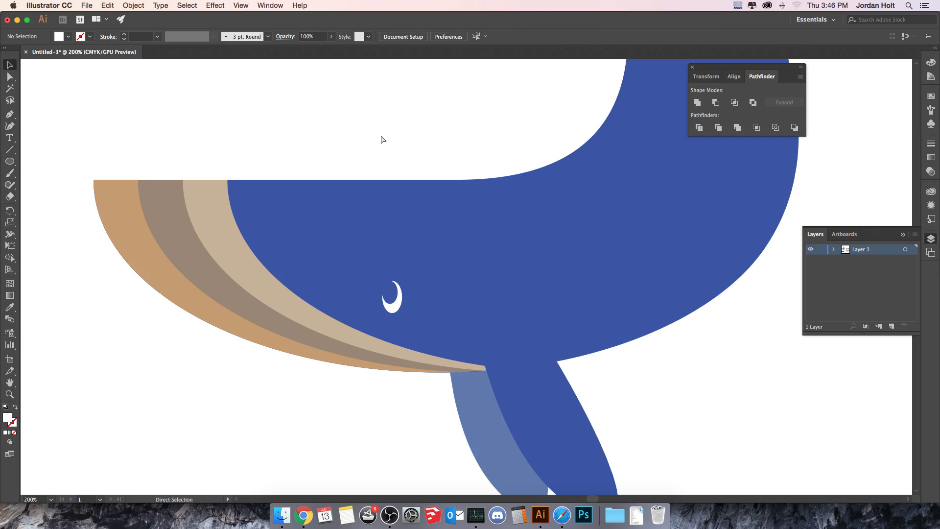
Draw a small white ellipse about 7.7 by 10.3 px inside the eye, touching the crescent's inner edge
key(super+minus)
key(super+minus)
key(super+minus)
key(super+plus)
key(super+plus)
key(super+plus)
key(super+plus)
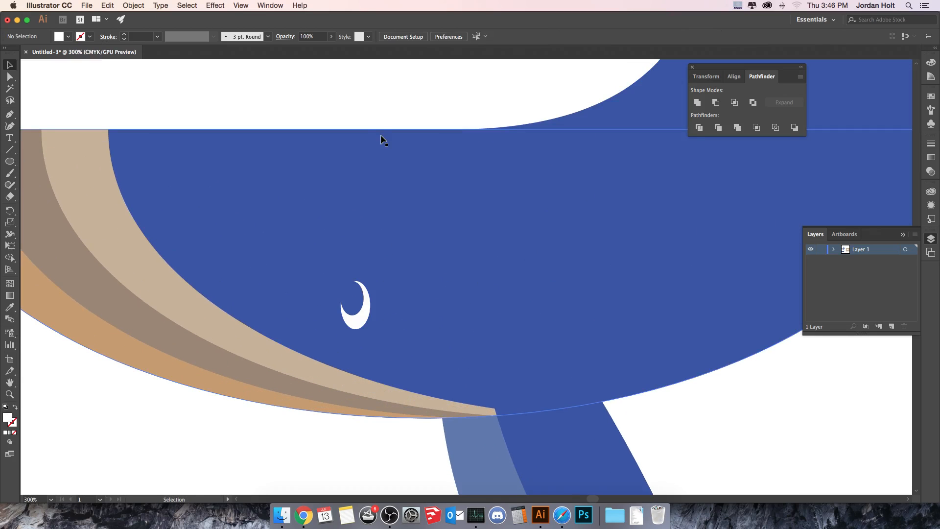
click(10, 161)
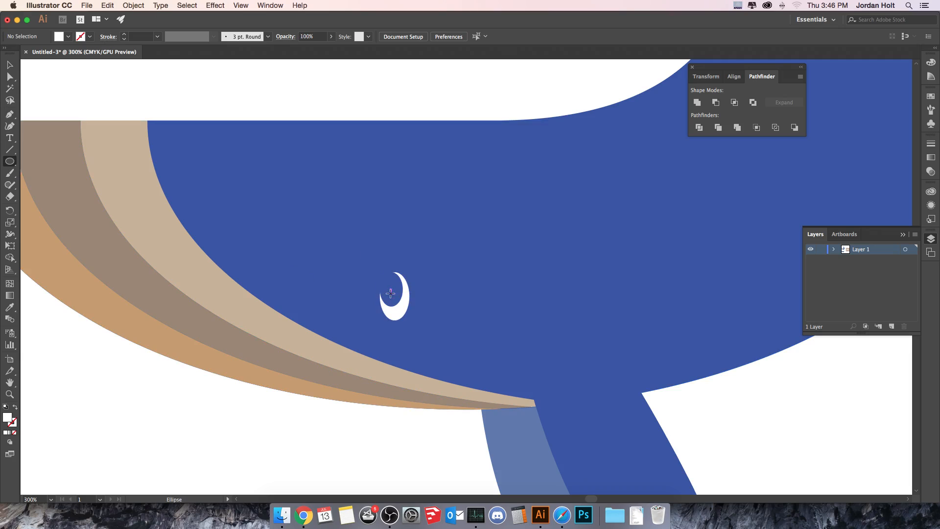
drag(390, 293, 402, 308)
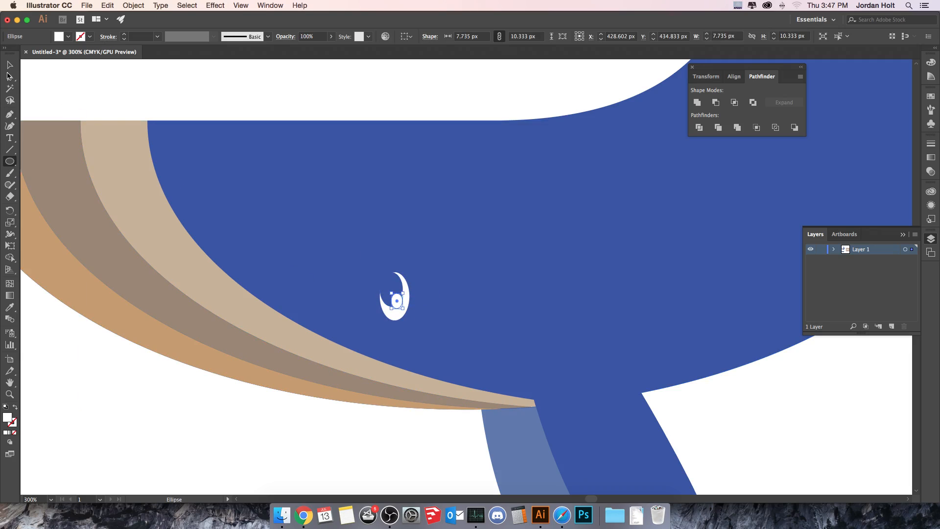
click(9, 65)
click(155, 107)
Look over the whole whale with its eye on the artboard
key(super+minus)
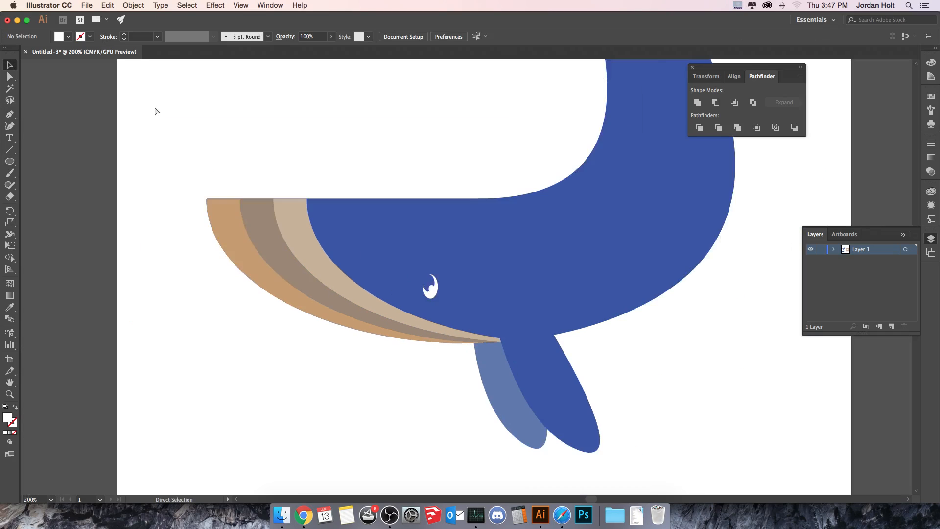
key(super+minus)
key(super+minus)
key(super+minus)
key(super+minus)
drag(353, 200, 303, 237)
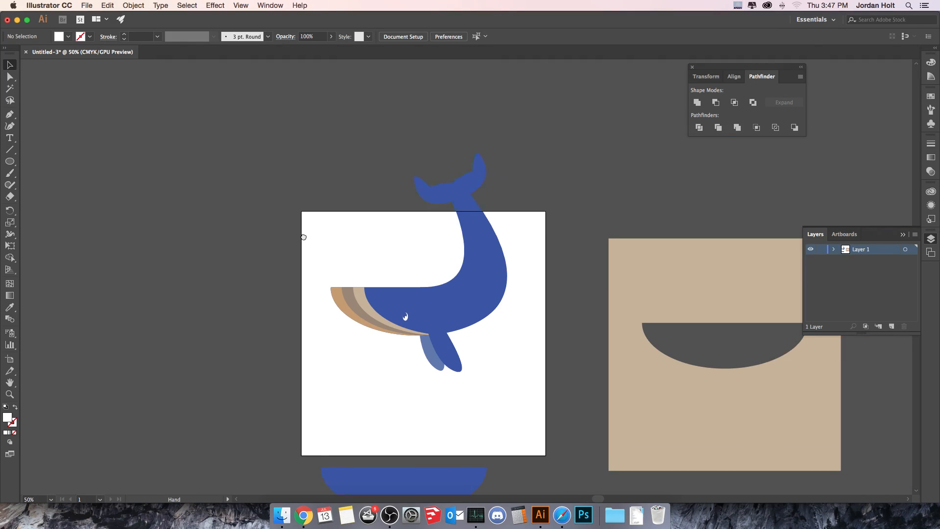